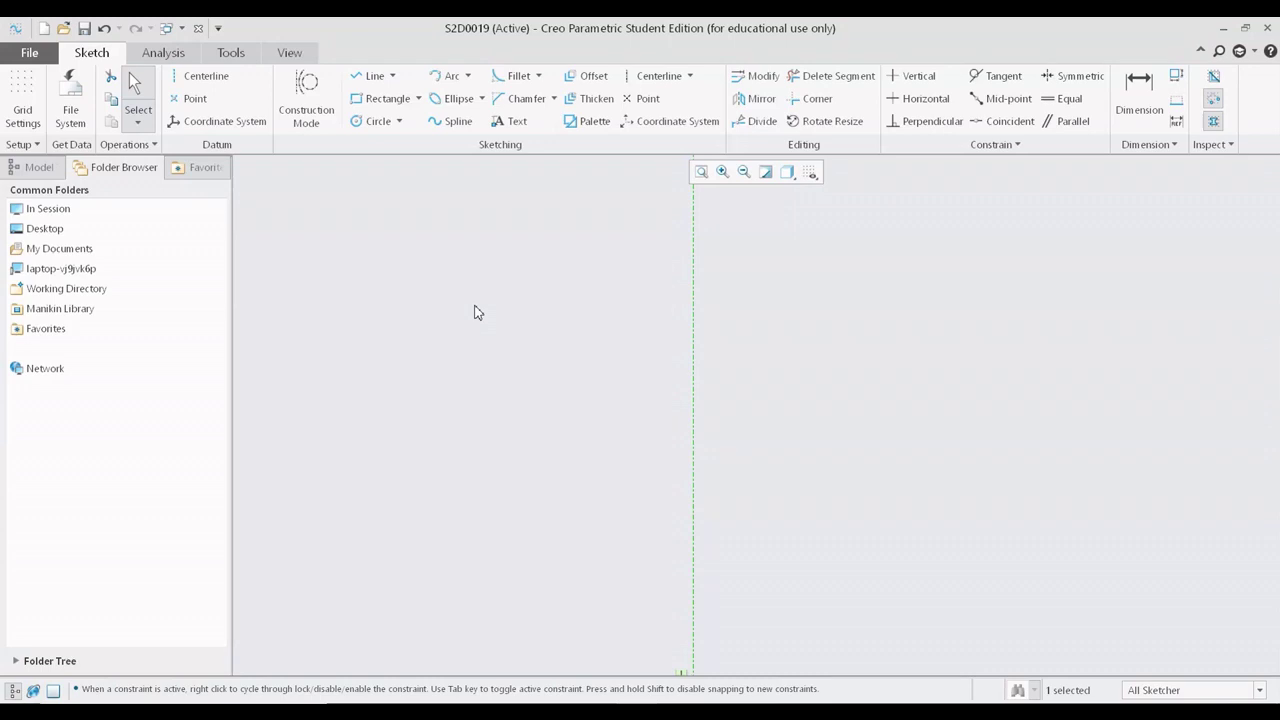
Draw a horizontal line across the vertical centerline and set its length to 10.
left_click(372, 77)
left_click(457, 374)
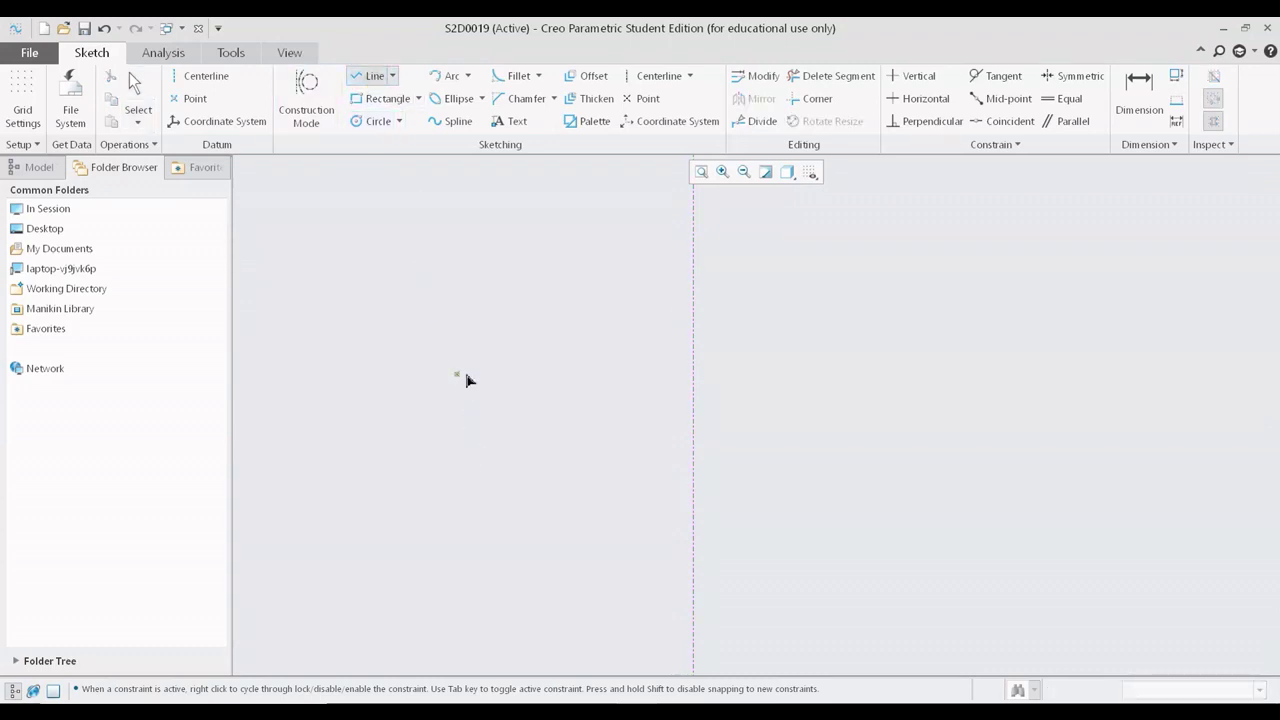
left_click(763, 375)
middle_click(784, 497)
middle_click(784, 497)
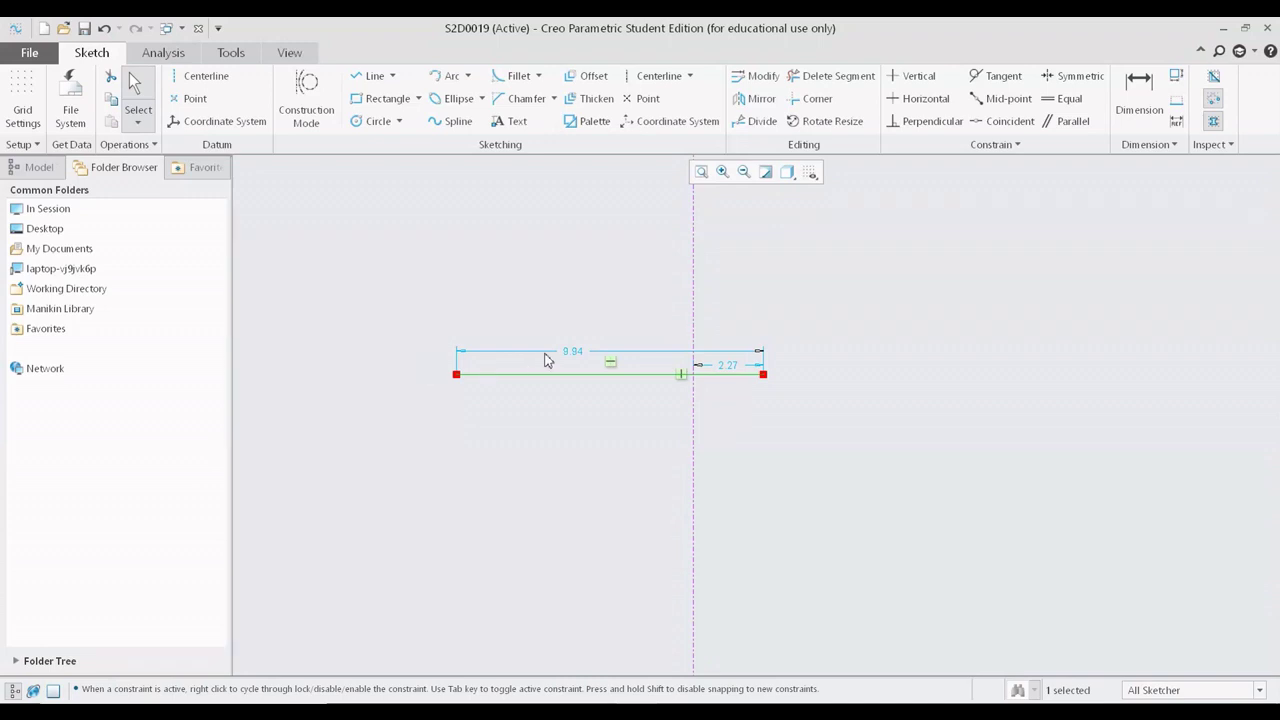
left_click_drag(578, 345, 581, 309)
double_click(583, 309)
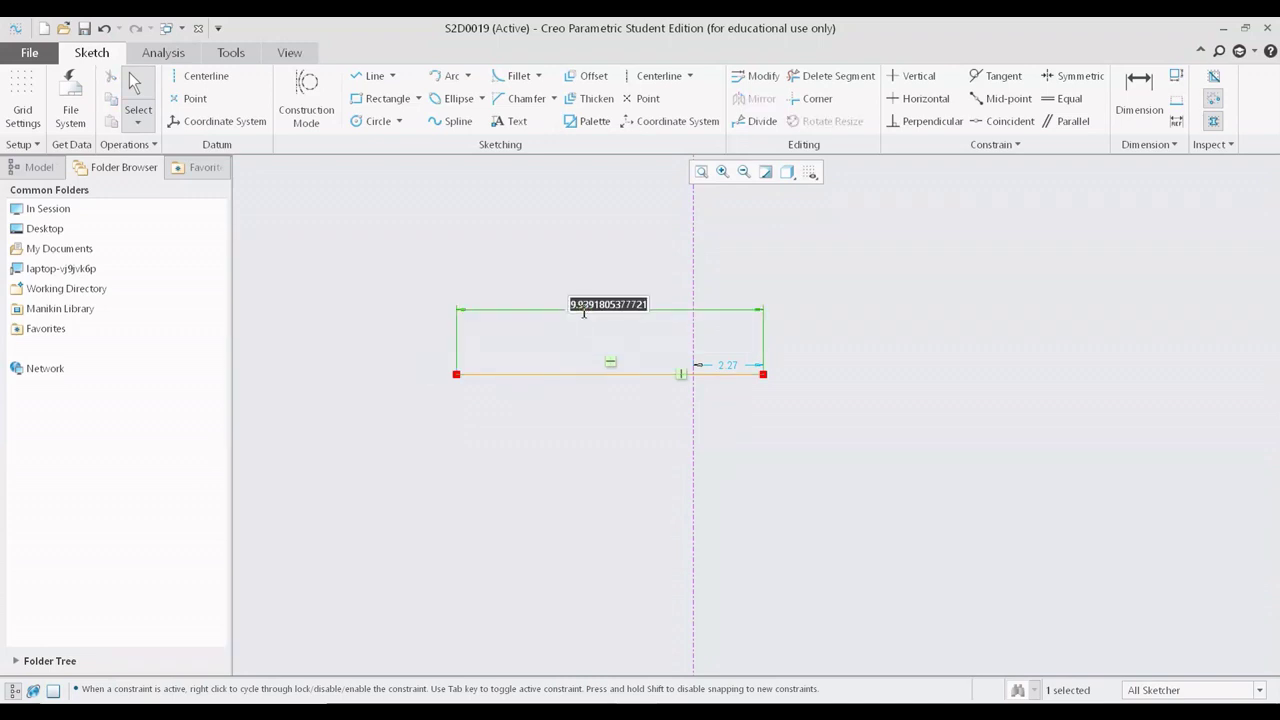
type("10")
key("Return")
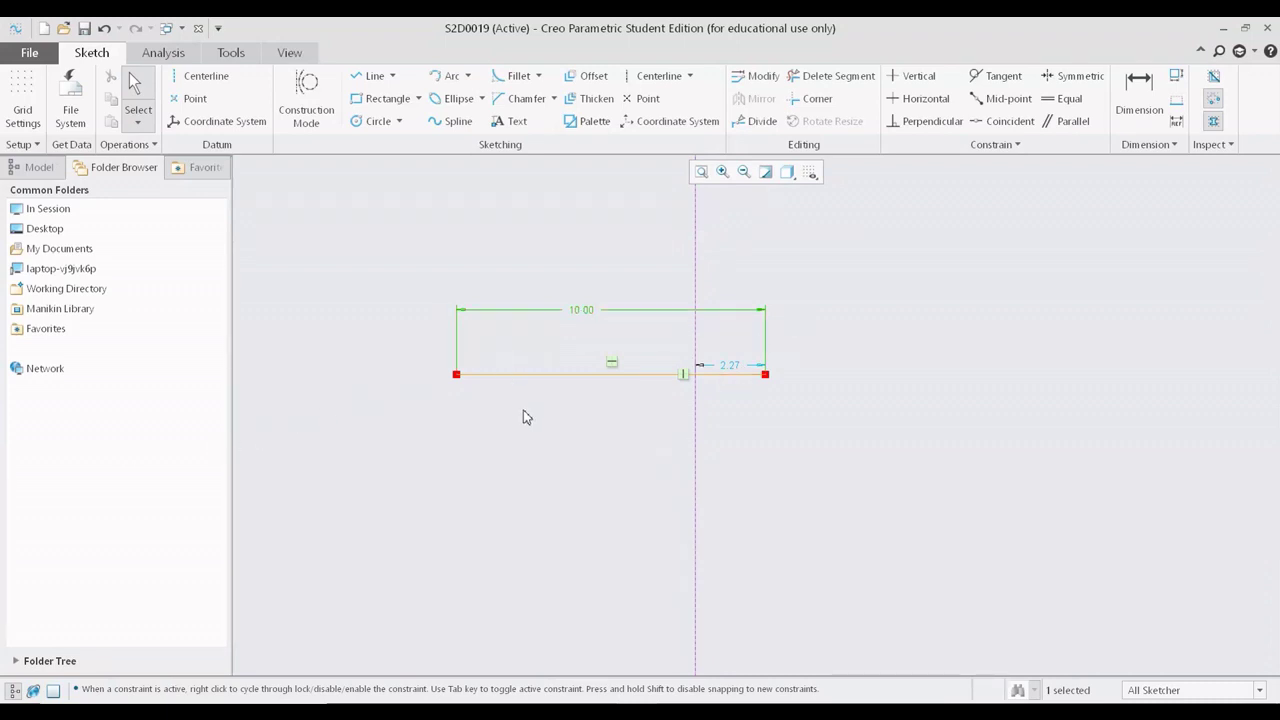
Select the horizontal line, clear the selection, then select the vertical centerline.
left_click(595, 374)
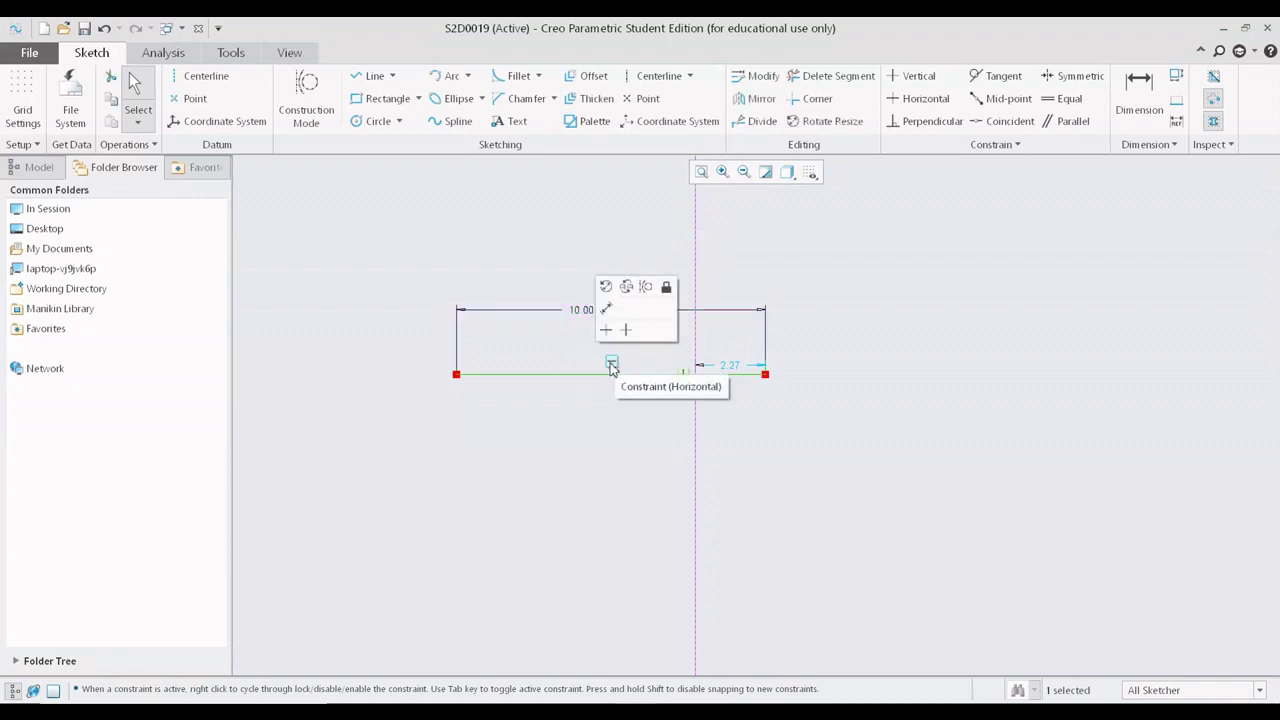
left_click(578, 404)
left_click(695, 243)
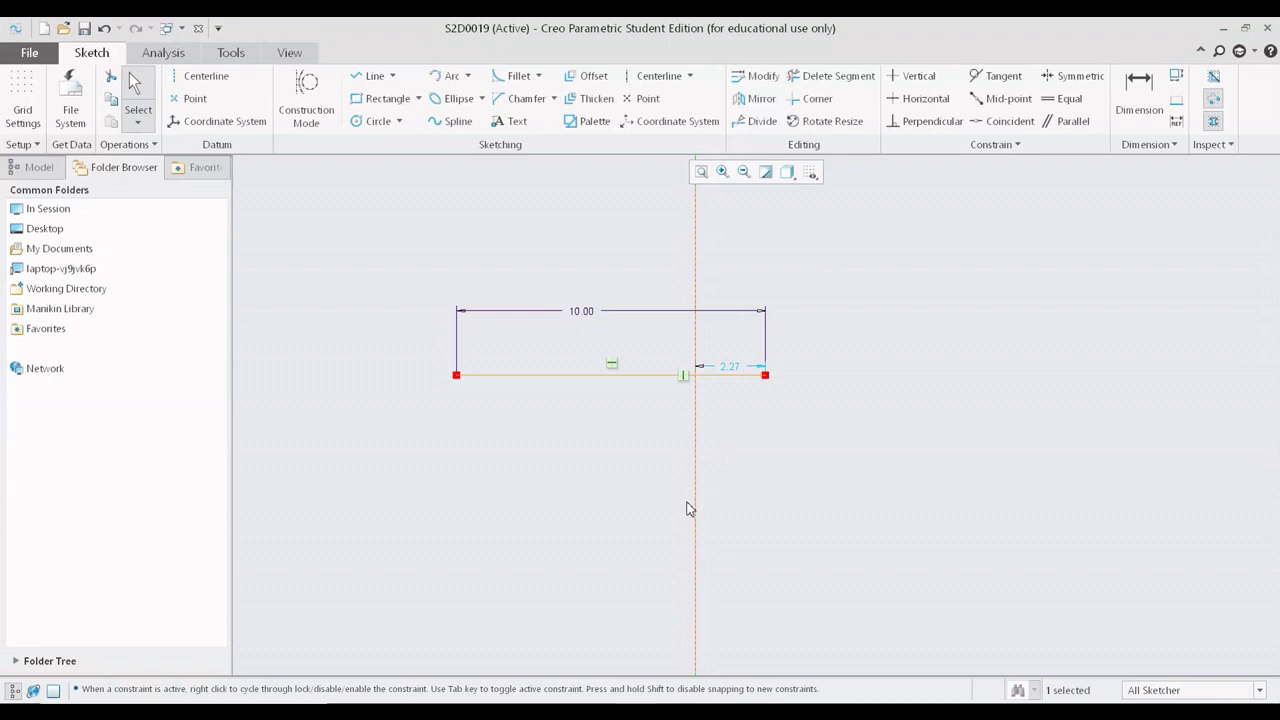
Make the 10.00 line's endpoints symmetric about the vertical centerline, removing the 2.27 offset.
left_click(1070, 78)
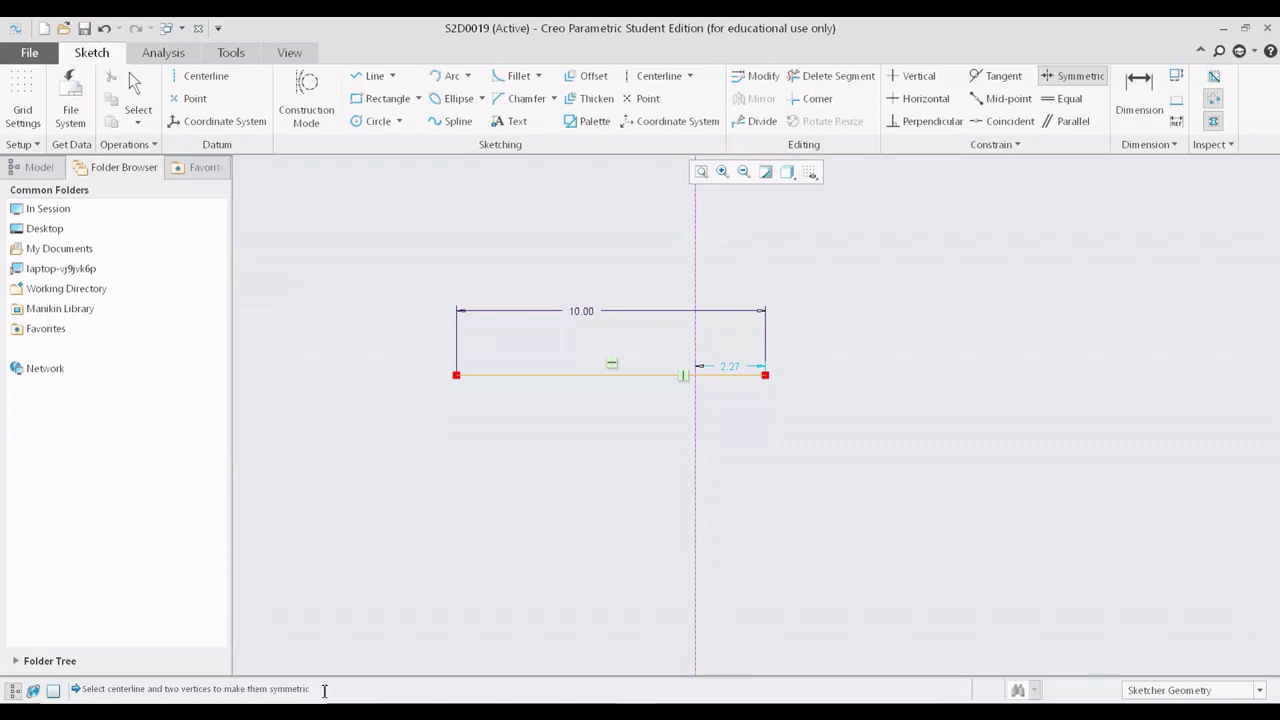
left_click(697, 260)
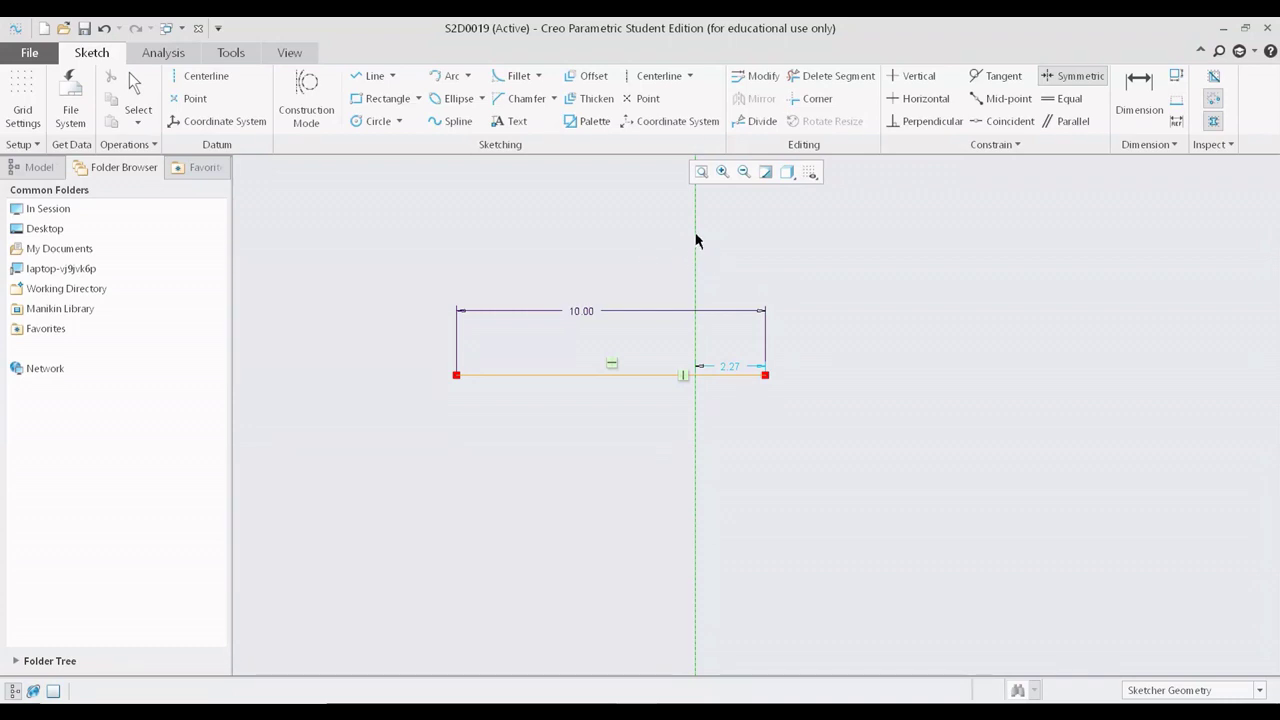
left_click(456, 375)
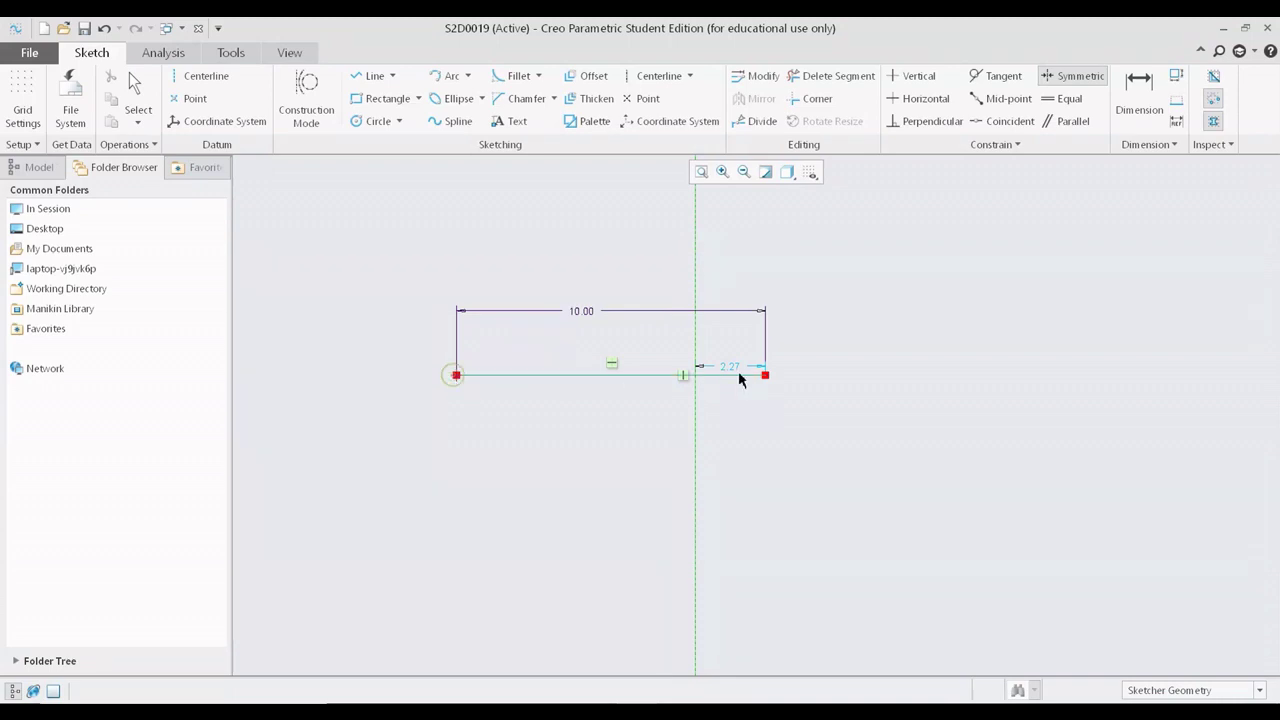
left_click(765, 375)
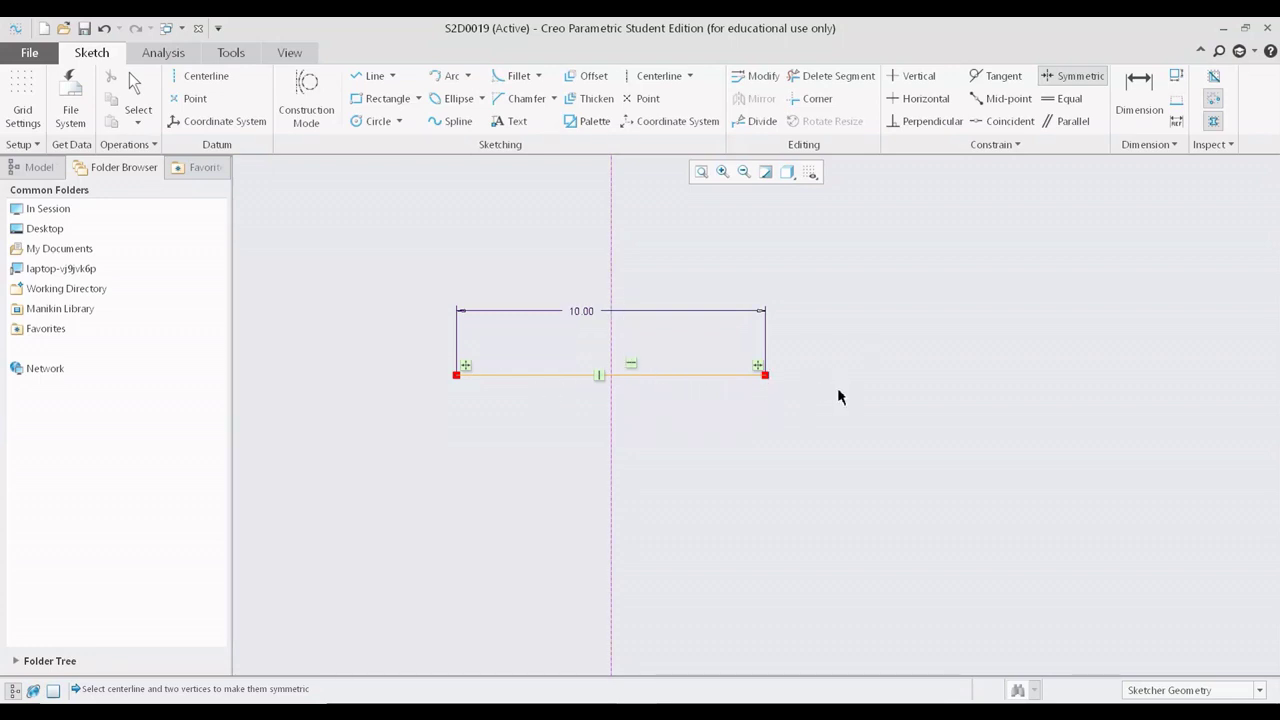
middle_click(711, 318)
mouse_move(582, 311)
left_mouse_down()
mouse_move(612, 347)
mouse_move(612, 335)
left_mouse_up()
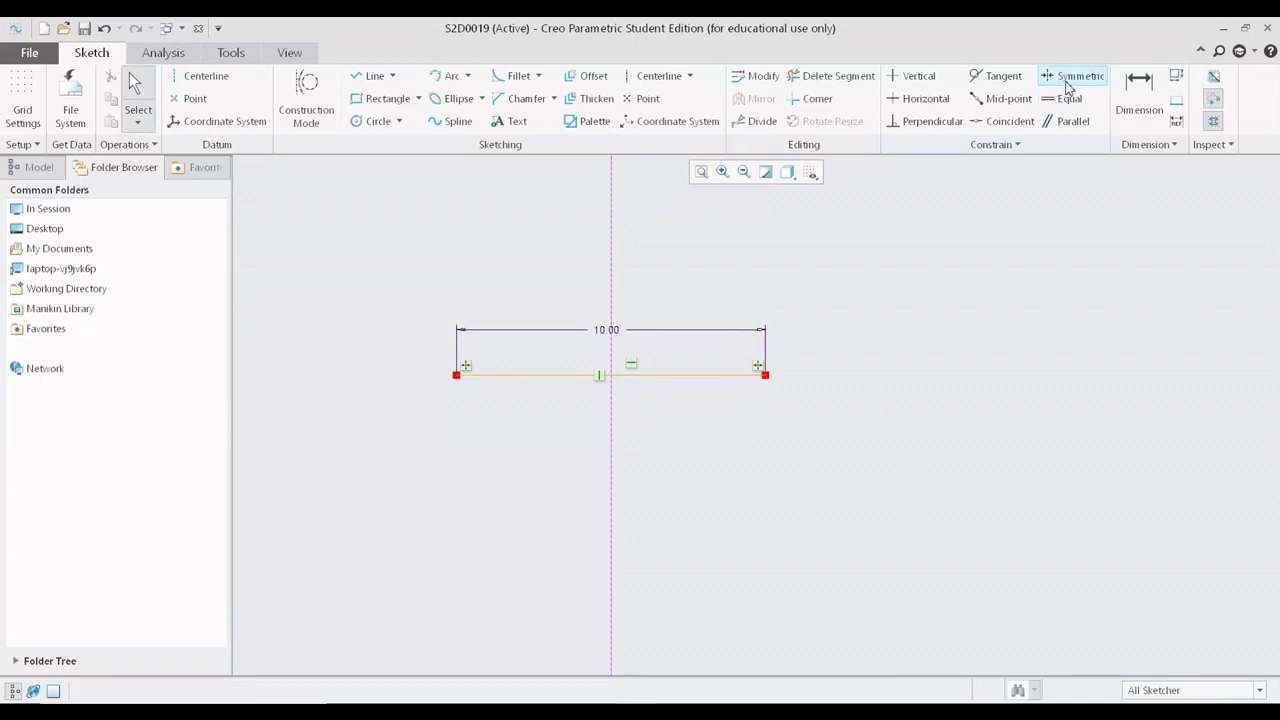
left_click(466, 367)
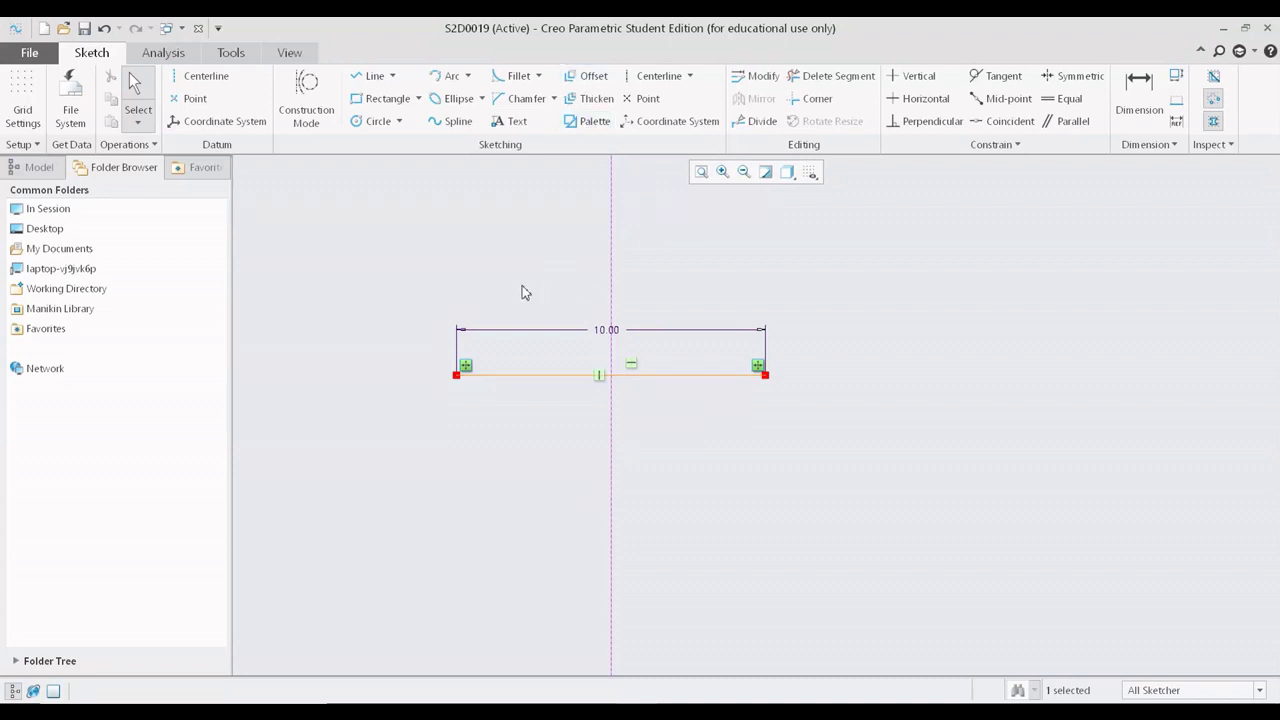
Draw a second horizontal line below the first one.
left_click(372, 76)
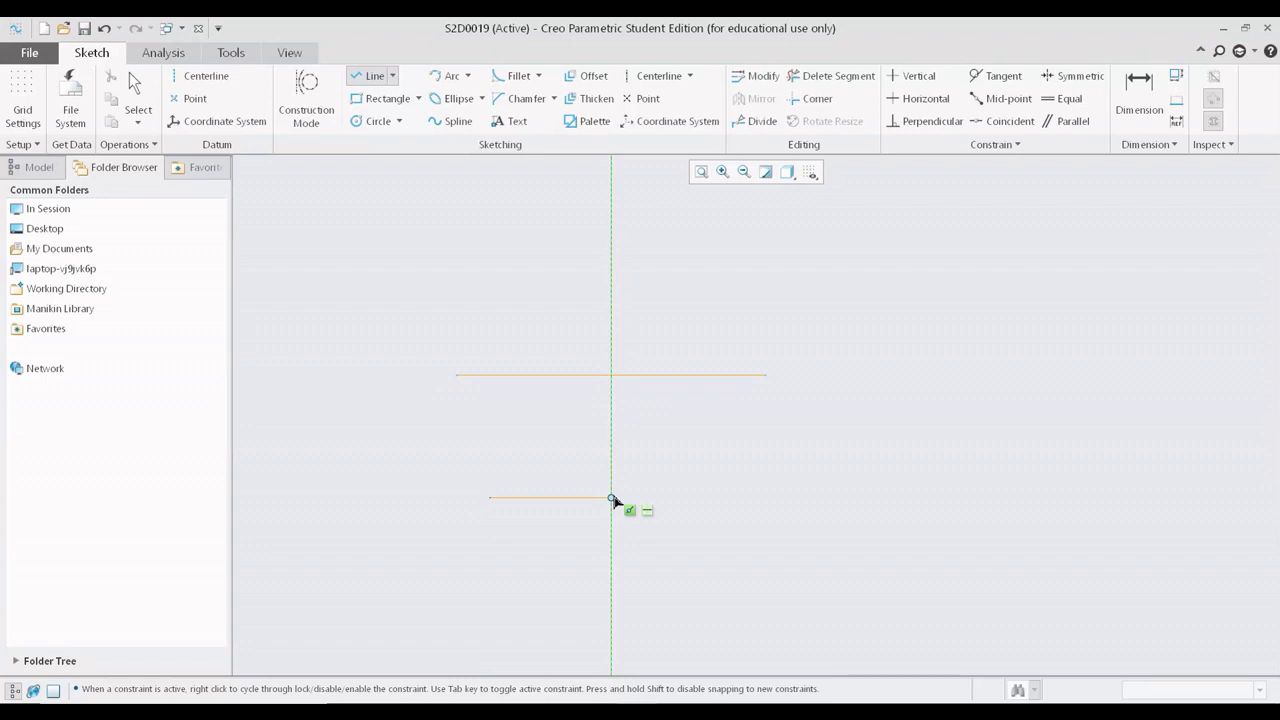
left_click(735, 504)
middle_click(733, 510)
left_click(740, 503)
middle_click(846, 504)
middle_click(846, 504)
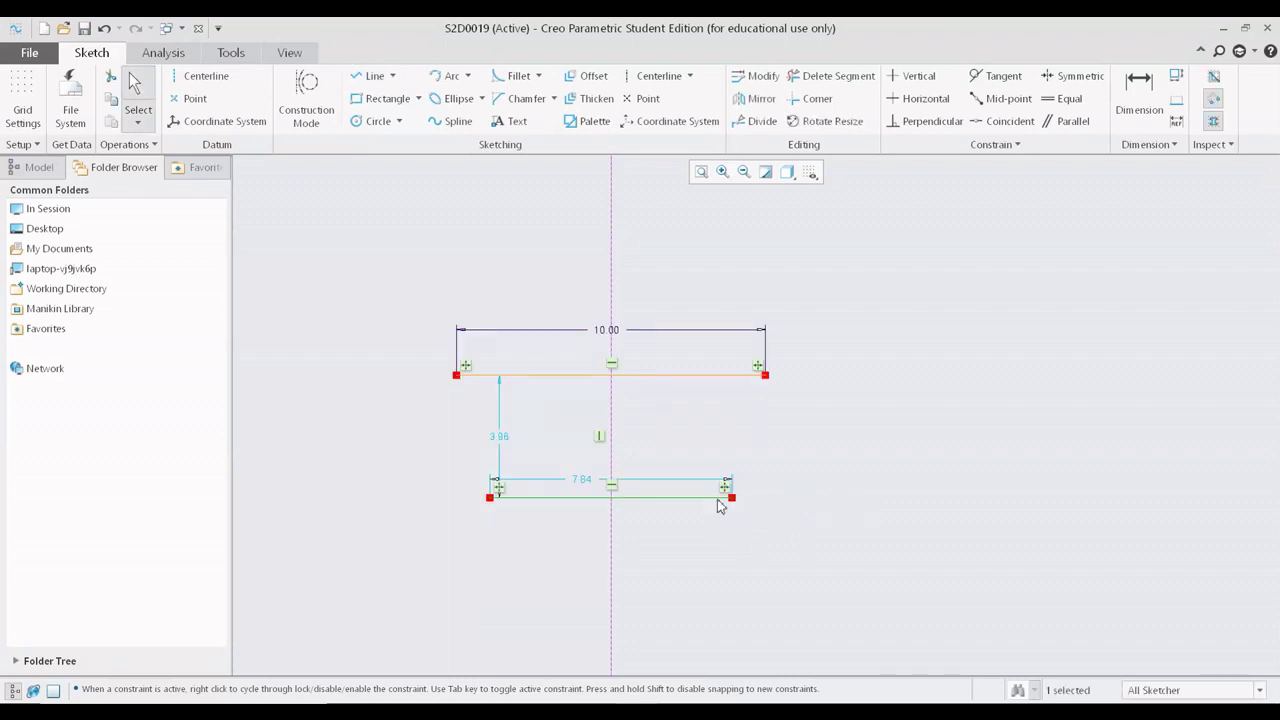
Set the lower line's length from 7.84 to 15, then box-select and delete the sketch.
double_click(590, 482)
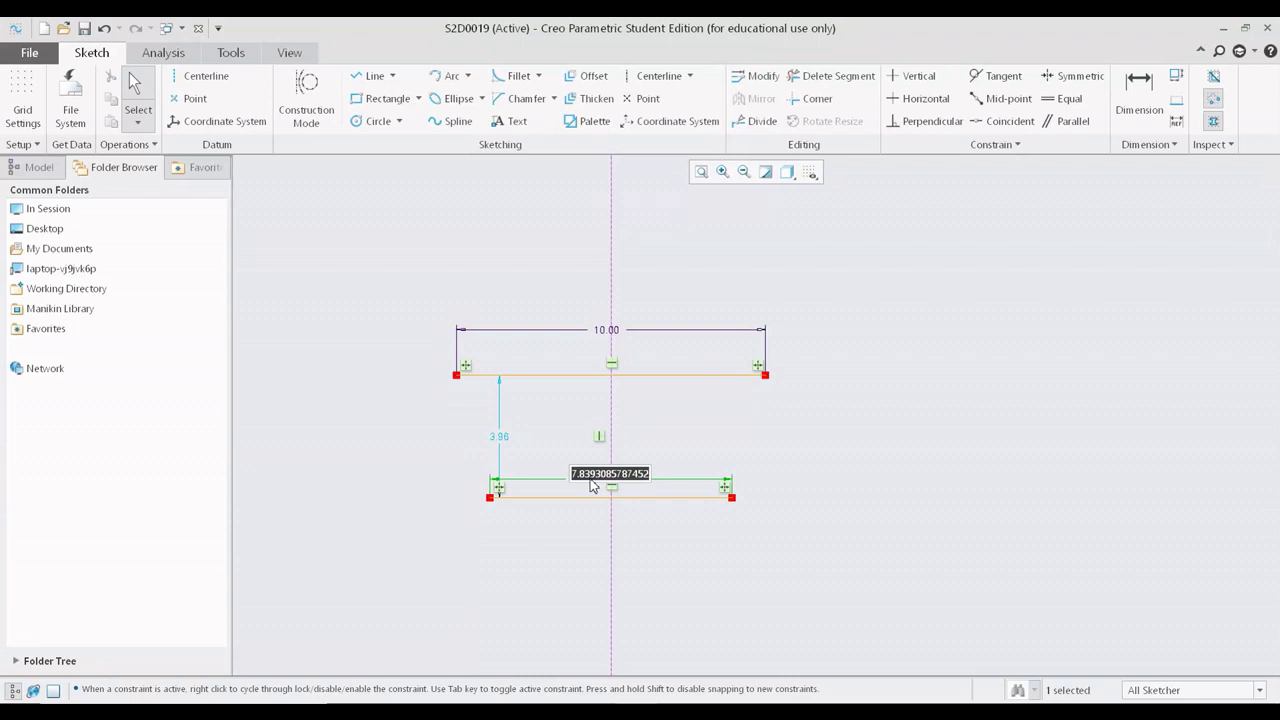
type("15")
key("Return")
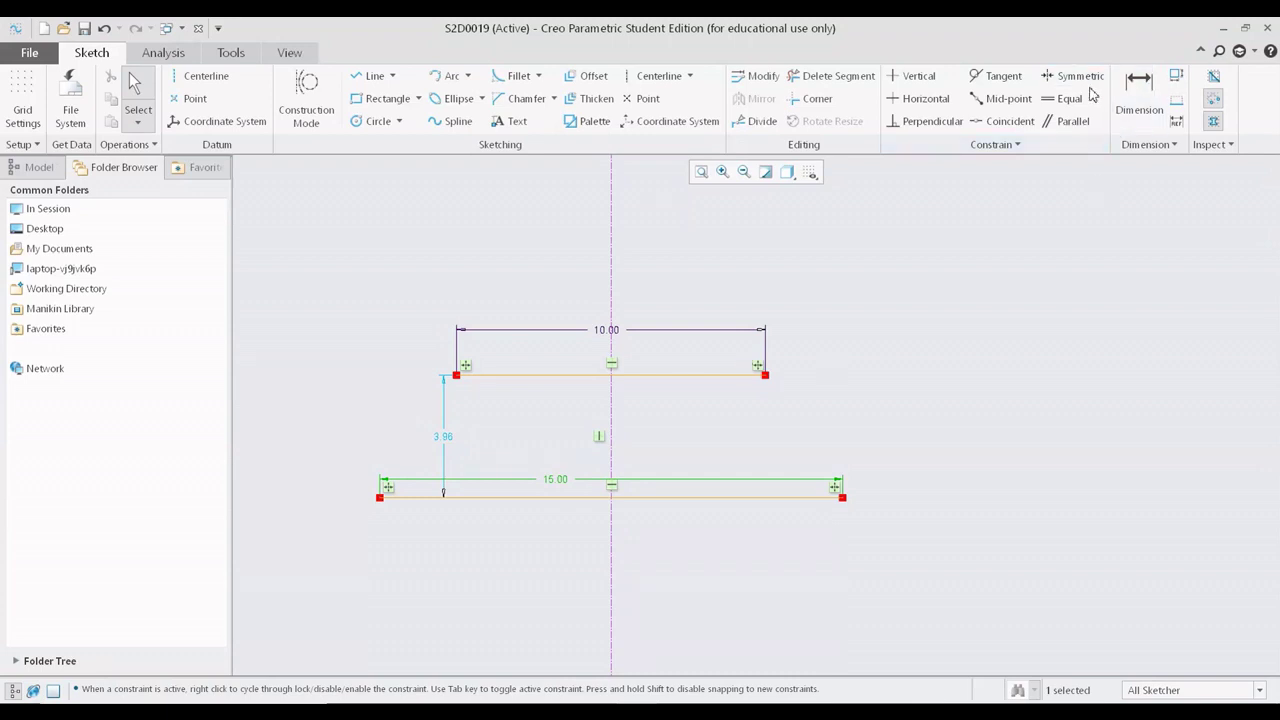
left_click_drag(384, 206, 922, 522)
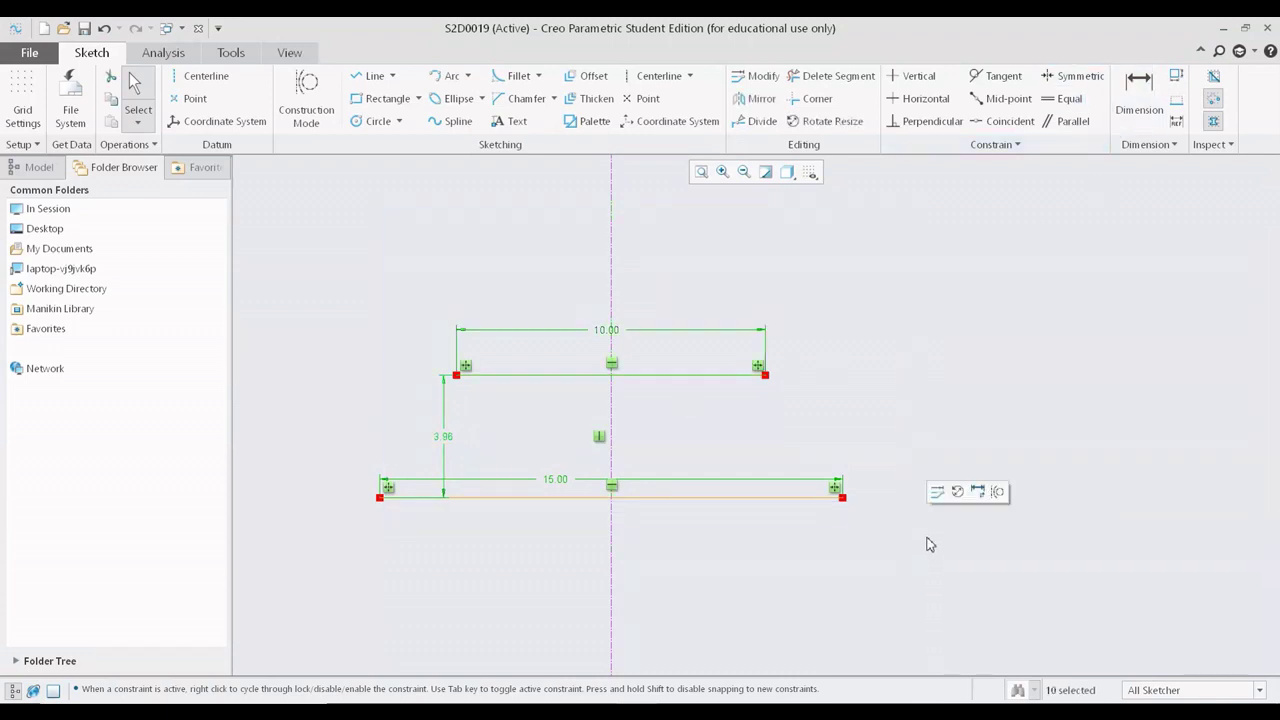
key("Delete")
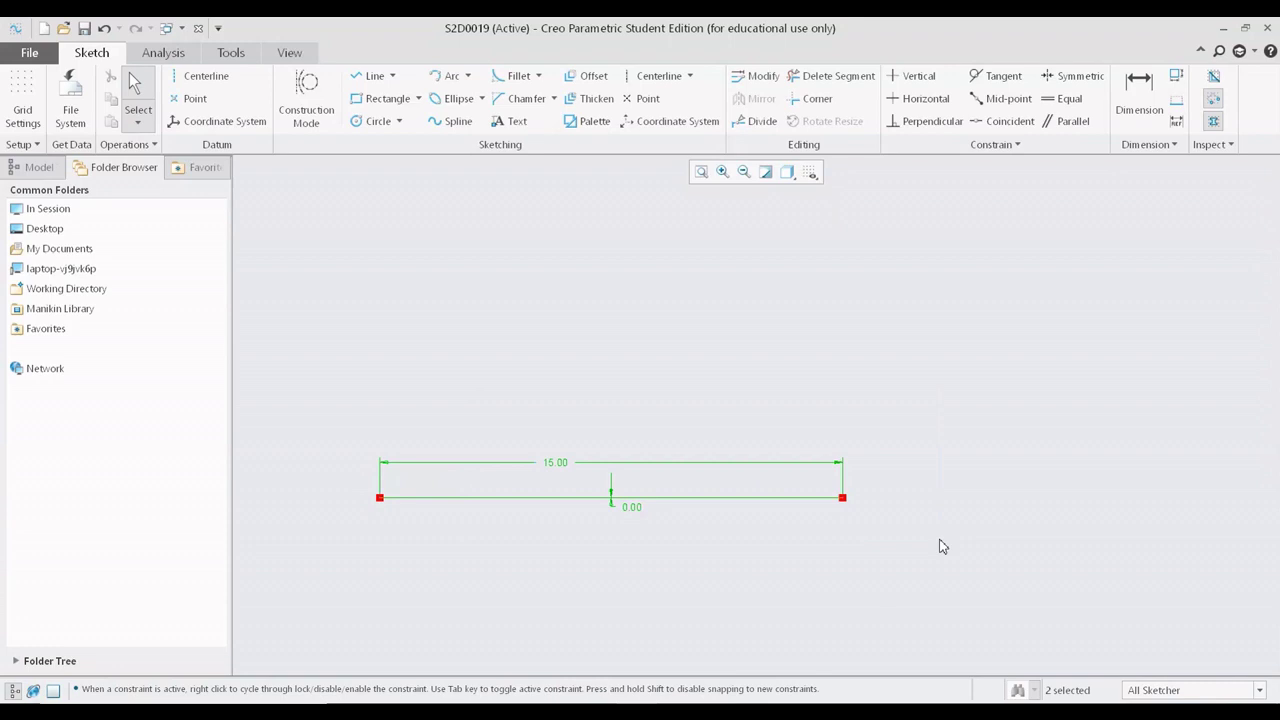
Delete the leftover line and draw a new horizontal line with length 10.
key("Delete")
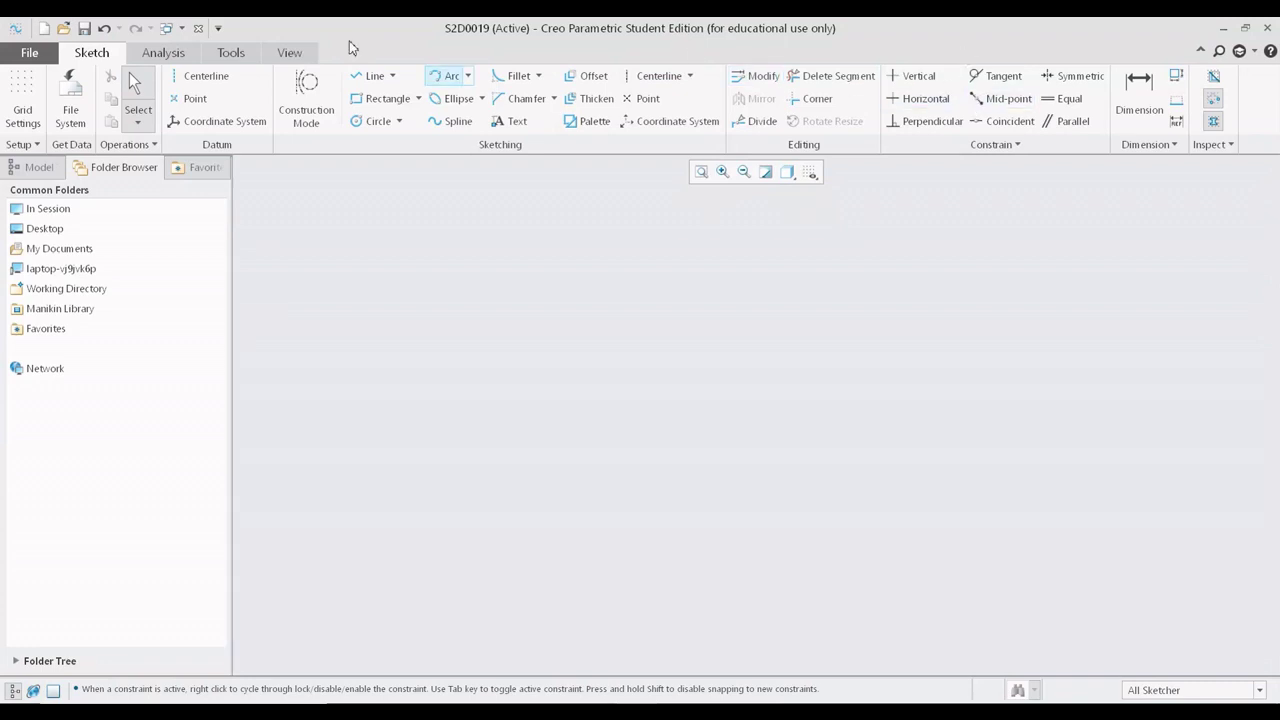
left_click(378, 77)
left_click(376, 339)
left_click(680, 340)
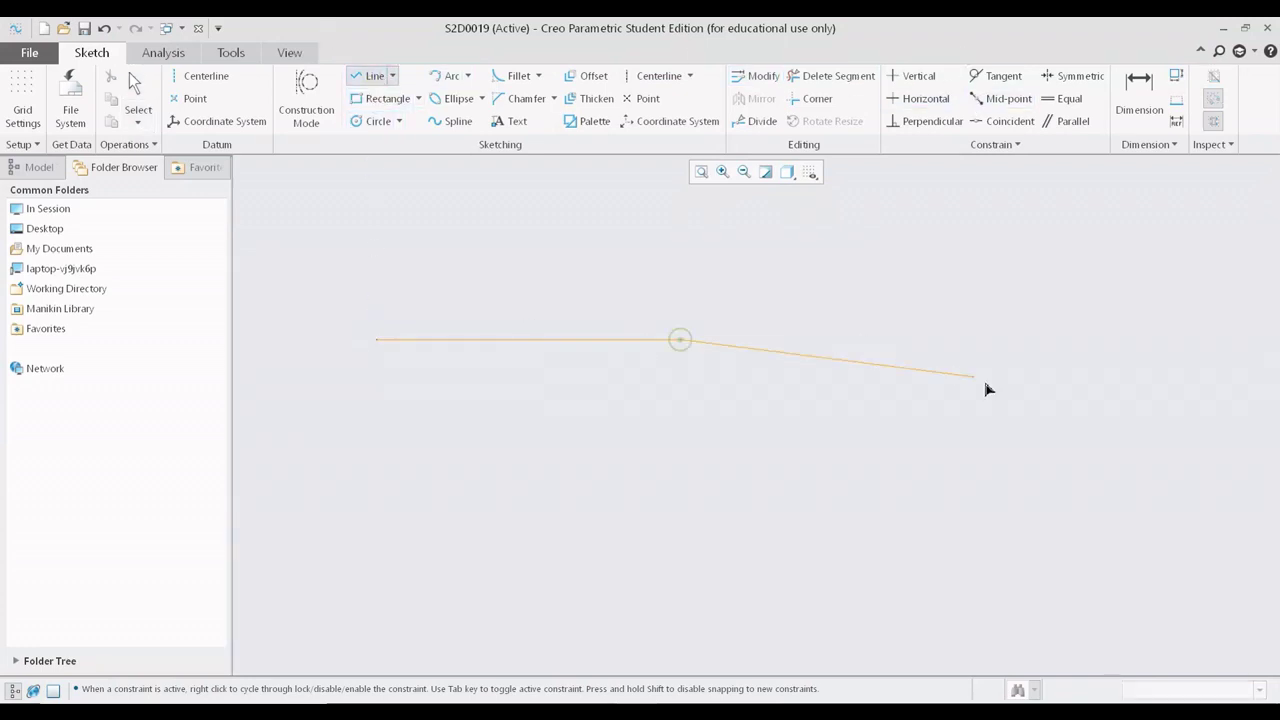
middle_click(986, 388)
middle_click(986, 390)
left_click_drag(491, 318, 491, 271)
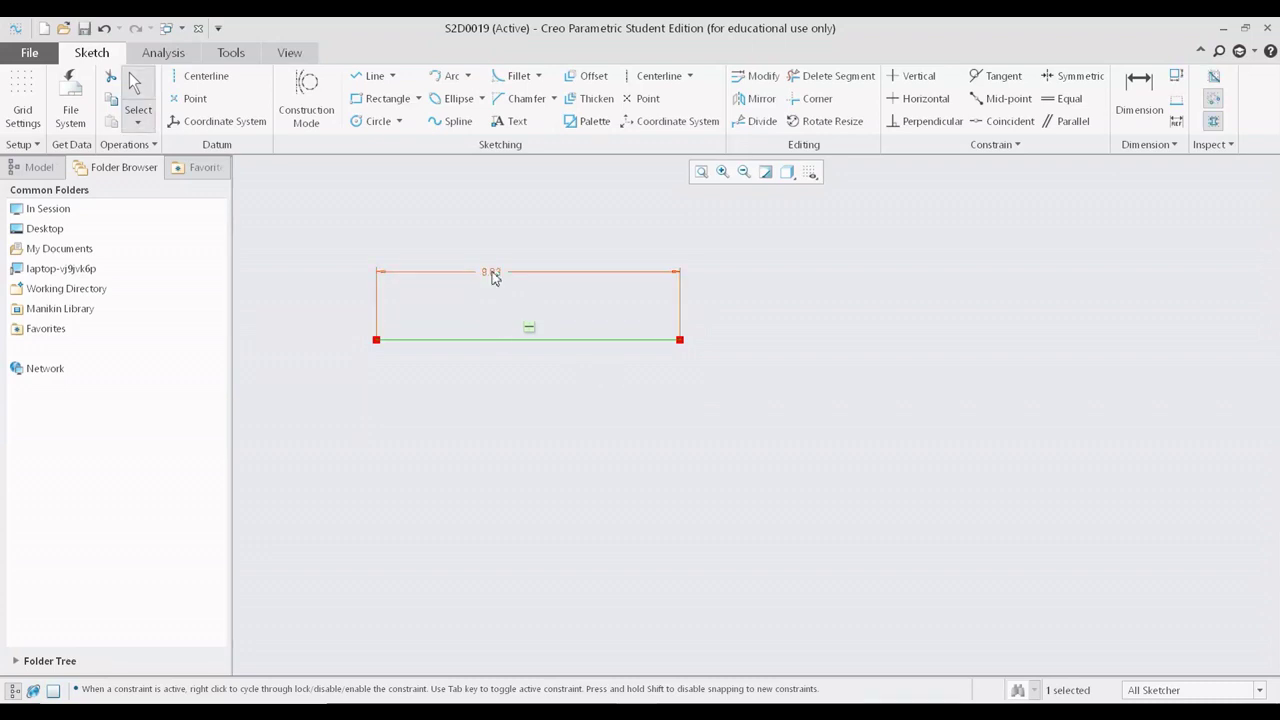
double_click(490, 268)
type("10")
key("Return")
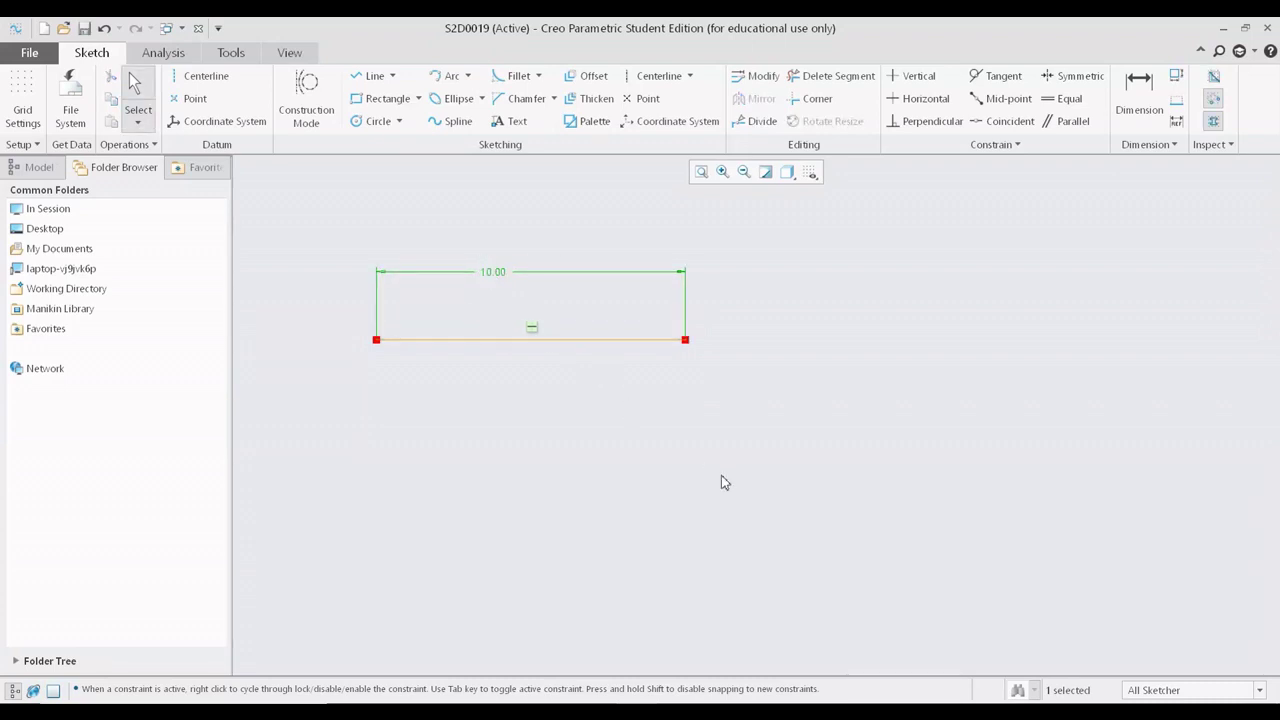
Draw a second, shorter horizontal line below and to the right of it.
left_click(372, 76)
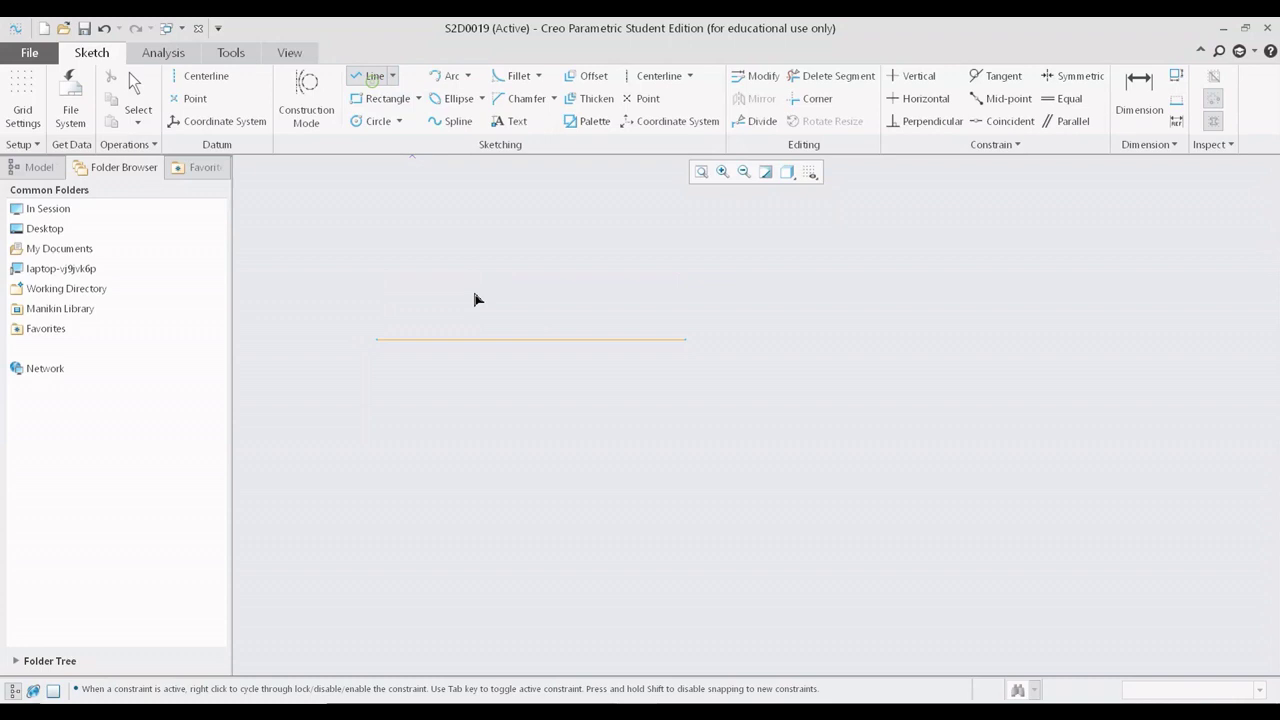
left_click(635, 427)
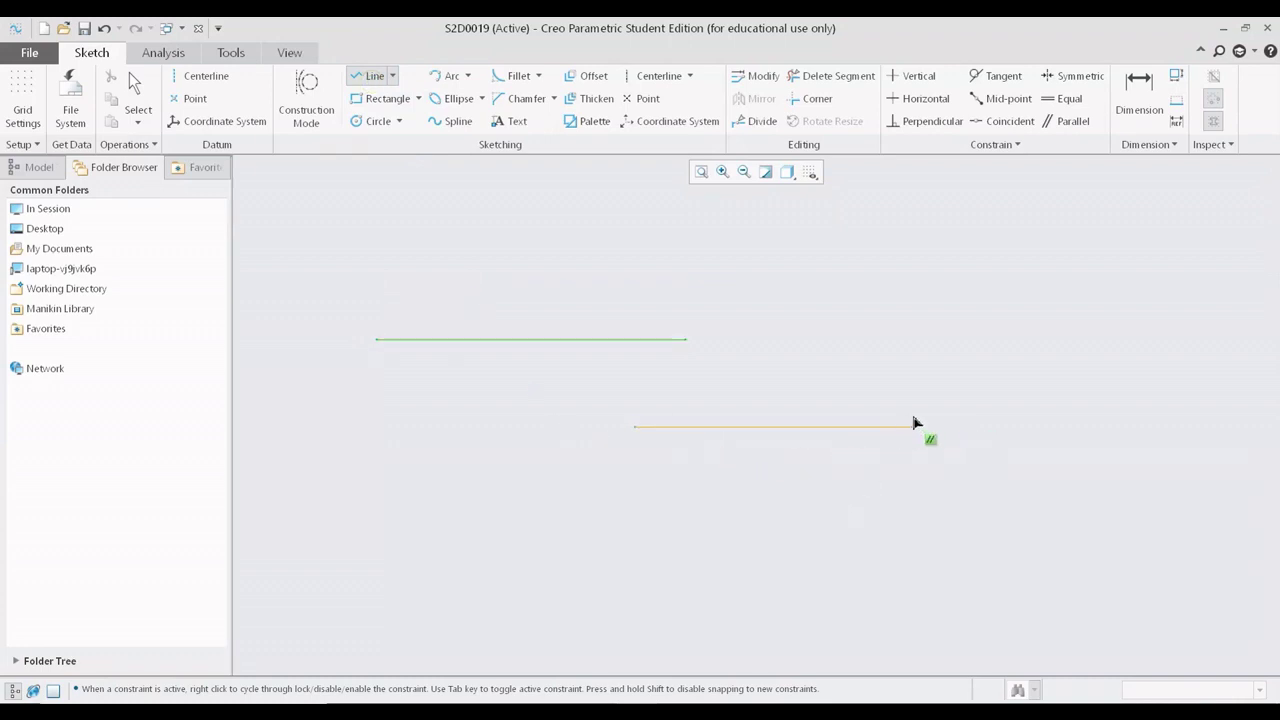
left_click(838, 429)
middle_click(923, 437)
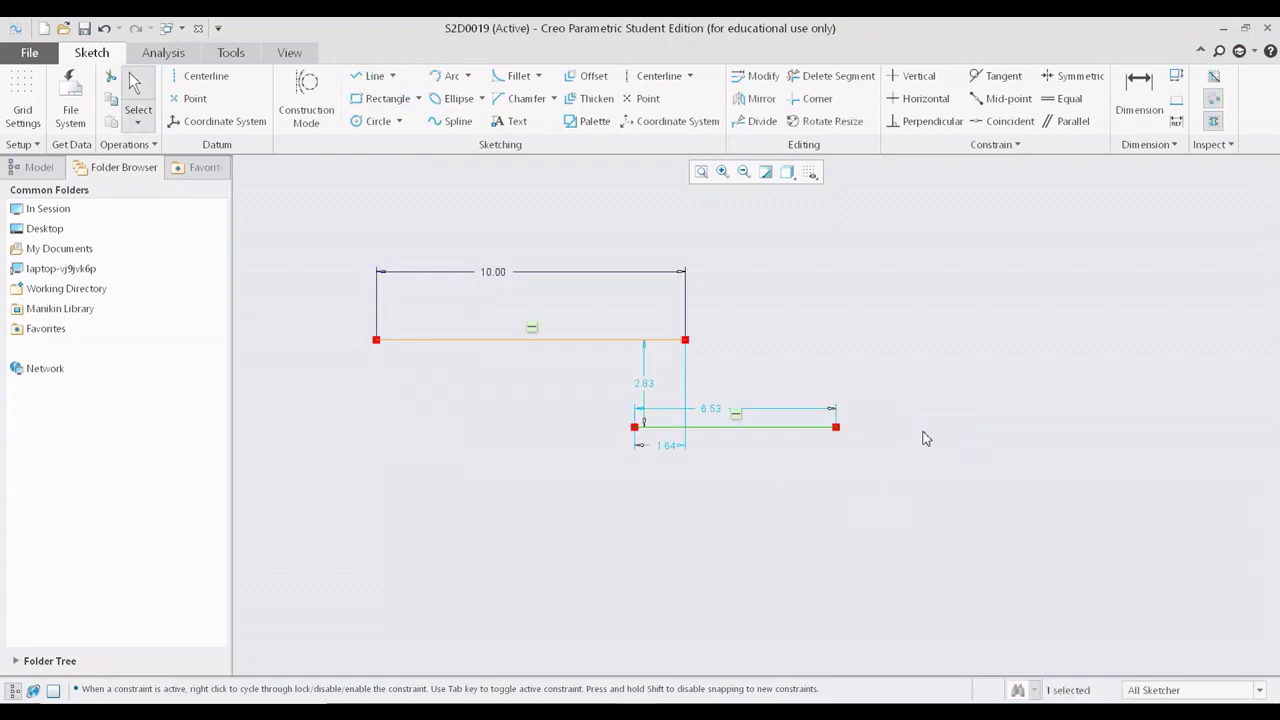
left_click_drag(716, 413, 717, 389)
left_click(743, 506)
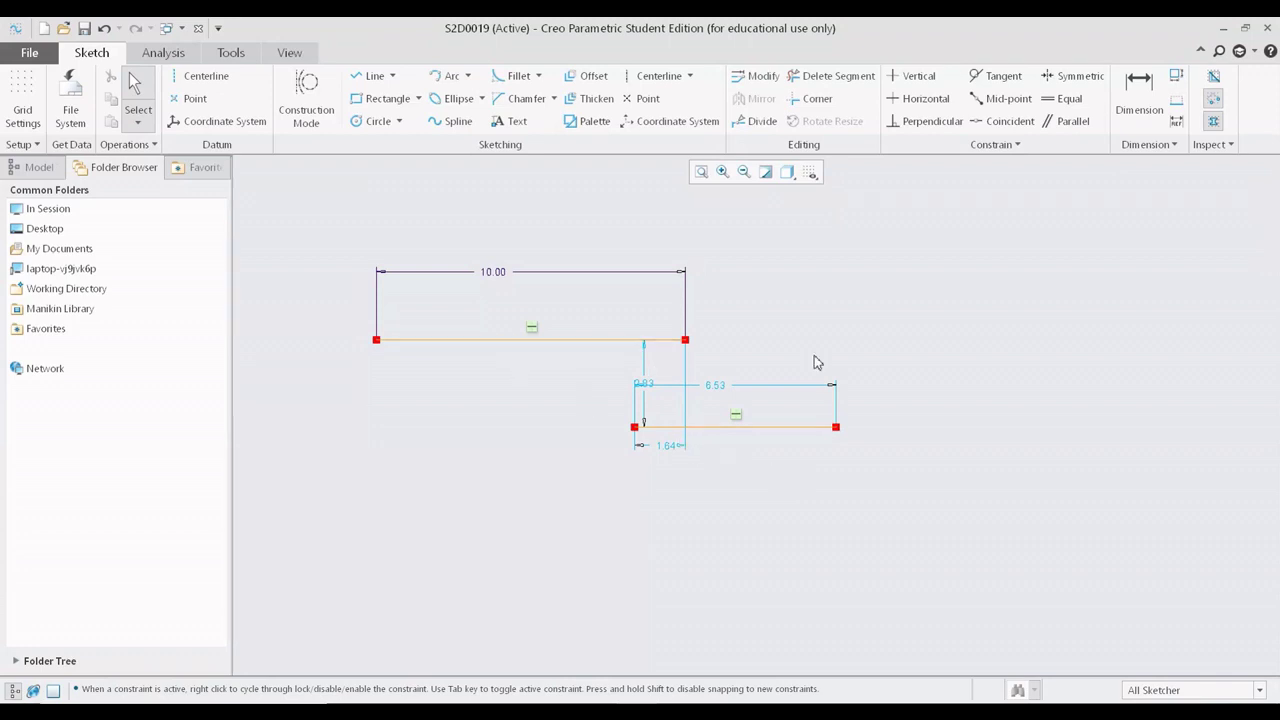
Constrain the upper and lower horizontal lines to equal length.
left_click(1072, 104)
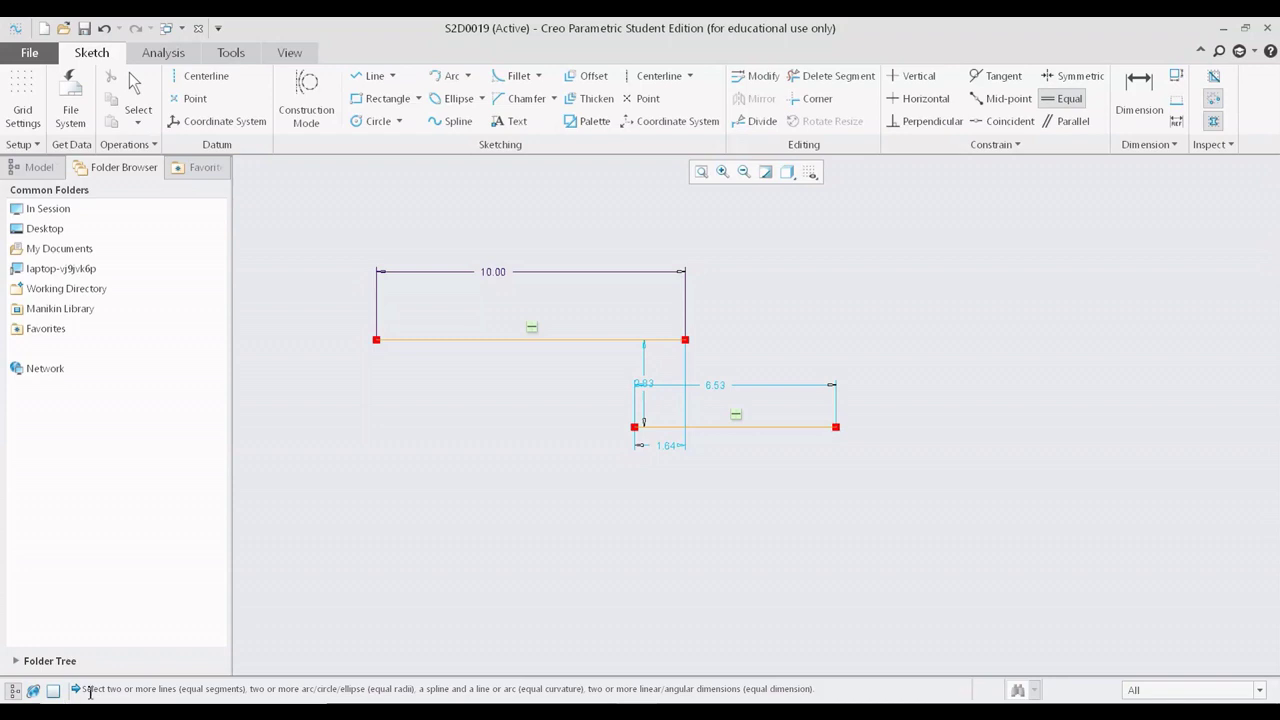
left_click(581, 345)
left_click(711, 428)
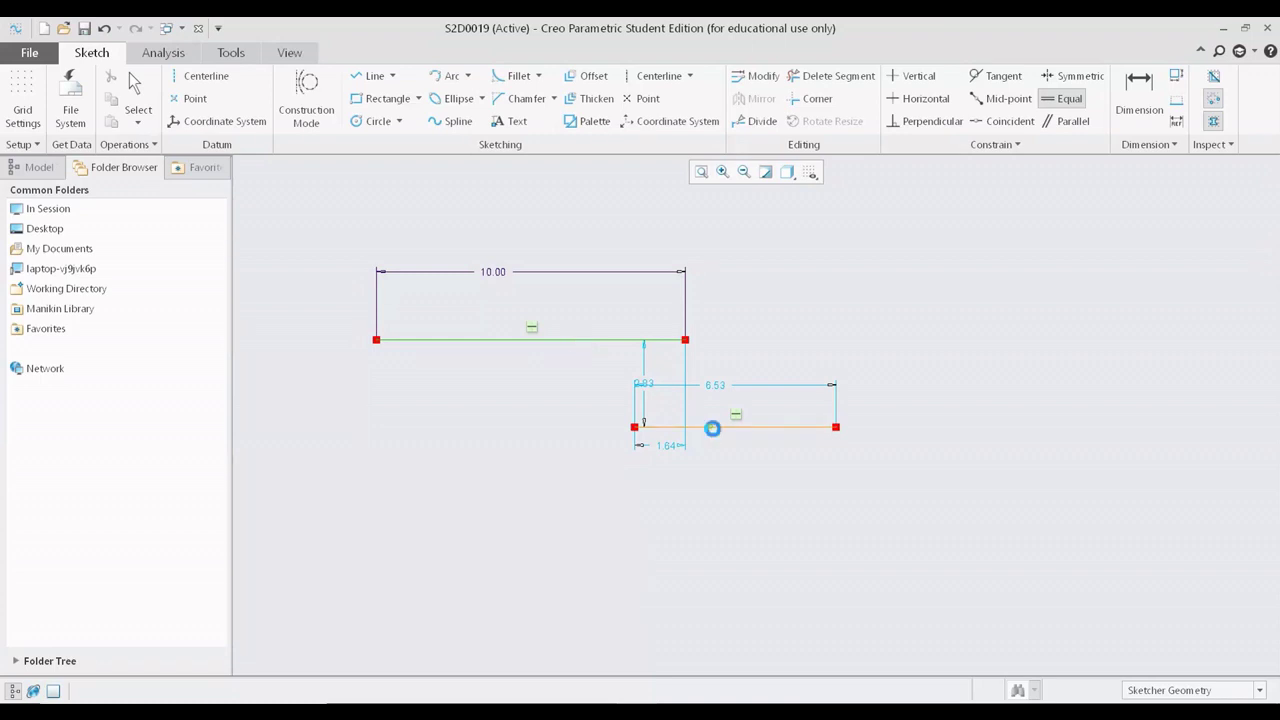
middle_click(698, 551)
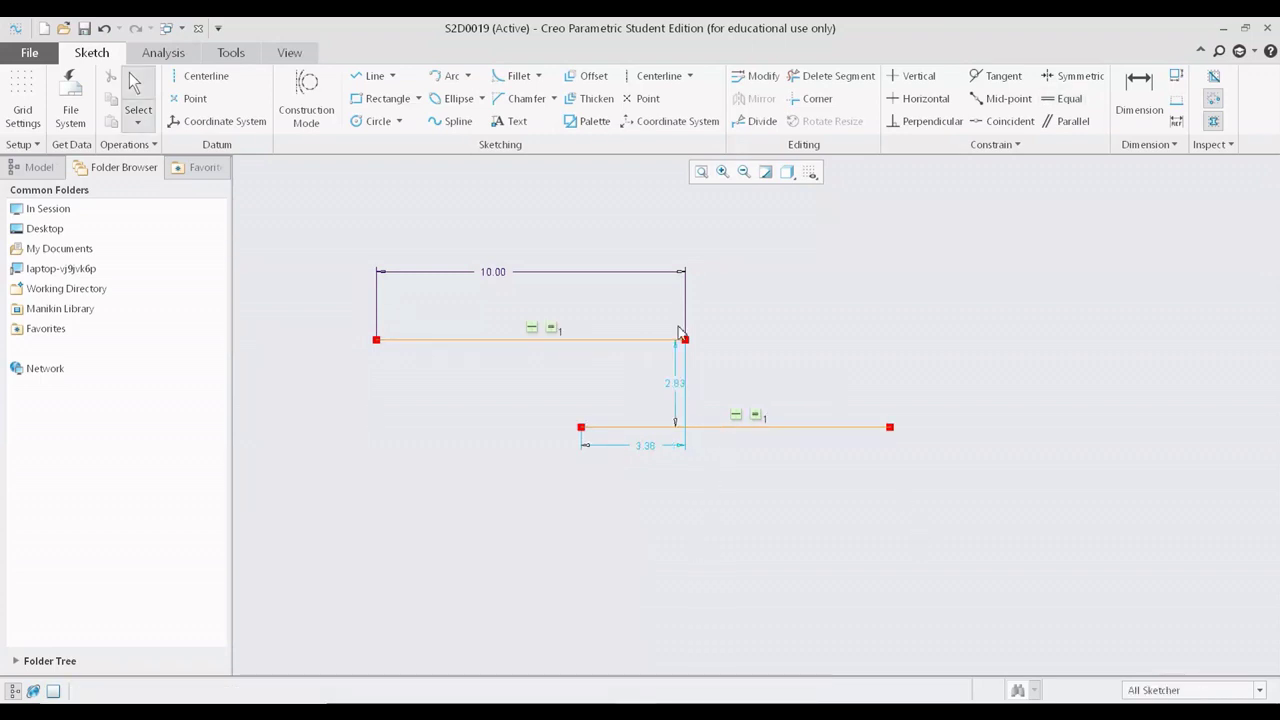
Change the upper line's 10.00 length dimension to 15.
left_click(504, 277)
double_click(501, 276)
type("15")
key("Return")
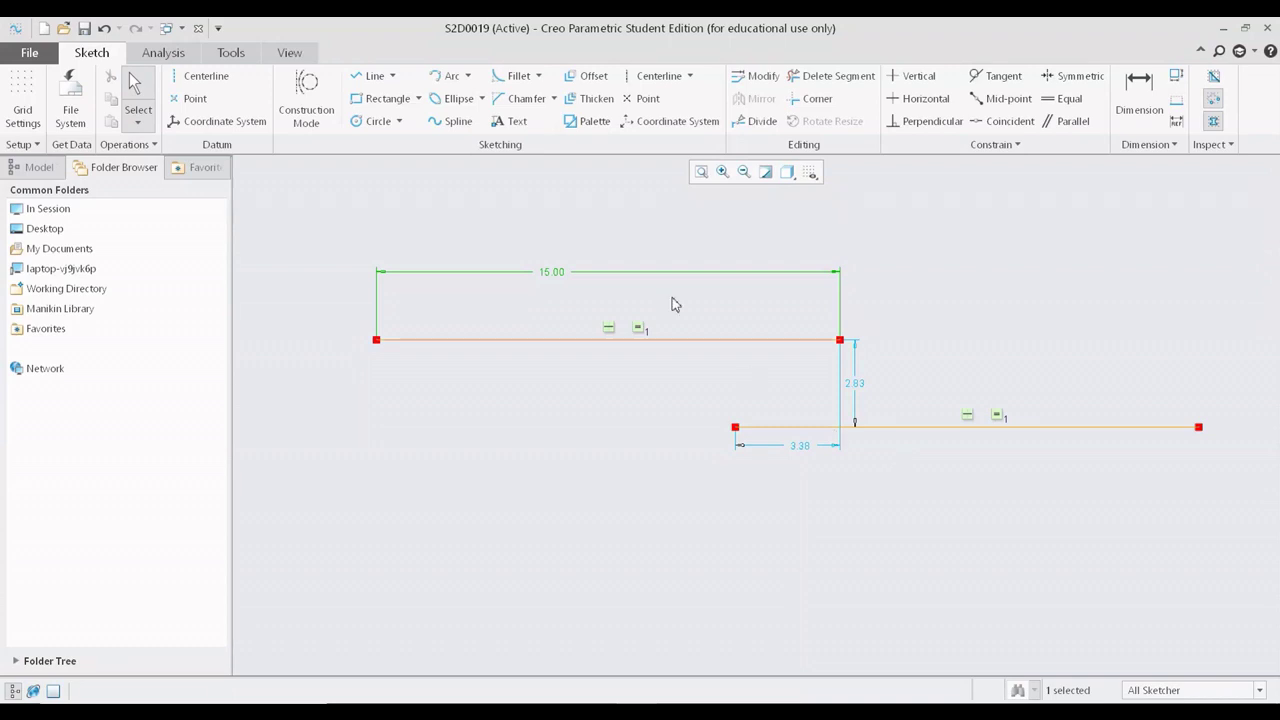
Change the upper line's 15.00 width dimension to 5.
double_click(557, 272)
type("5")
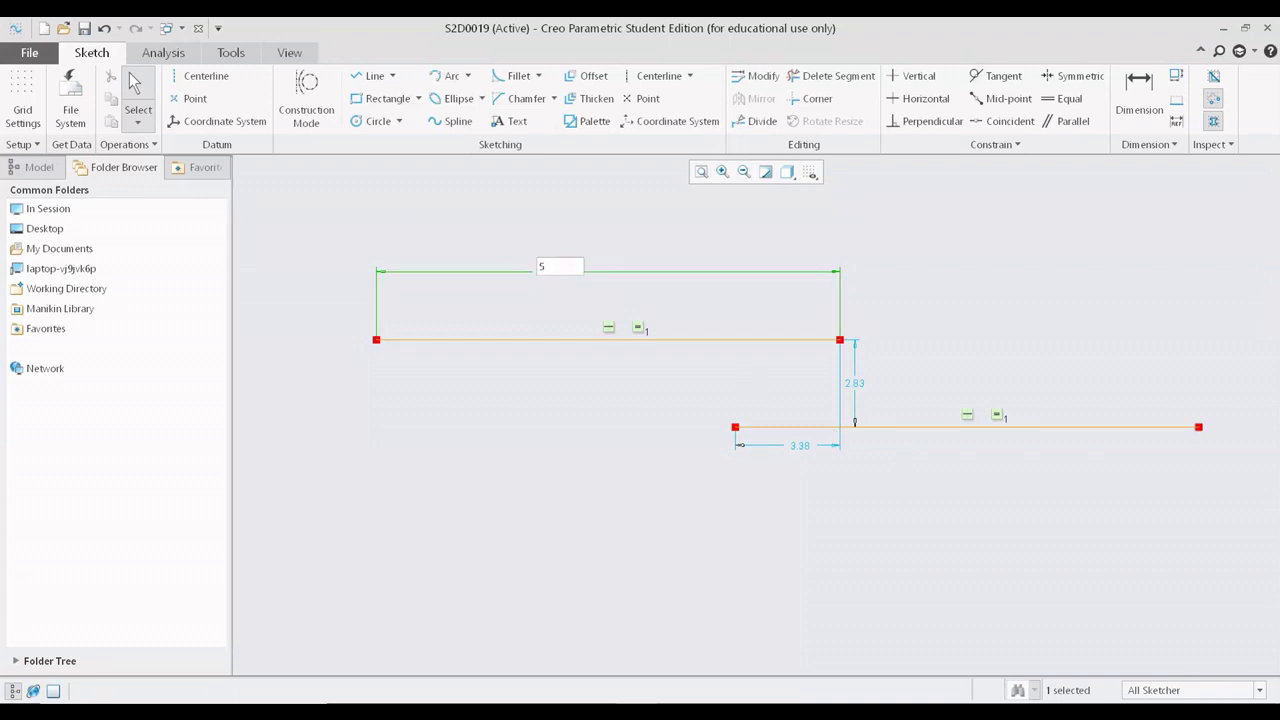
key("Return")
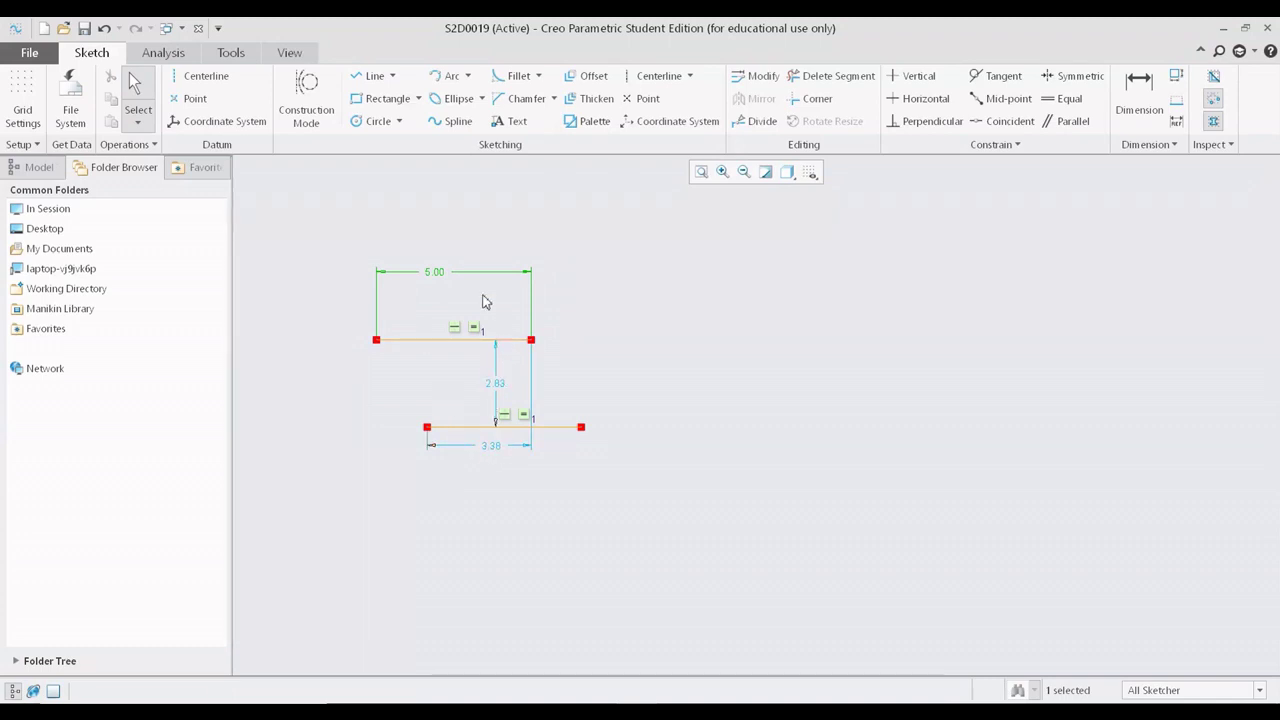
Reposition the 5.00, 3.38 and 2.83 dimensions and check the equal constraint.
left_click_drag(441, 272, 447, 258)
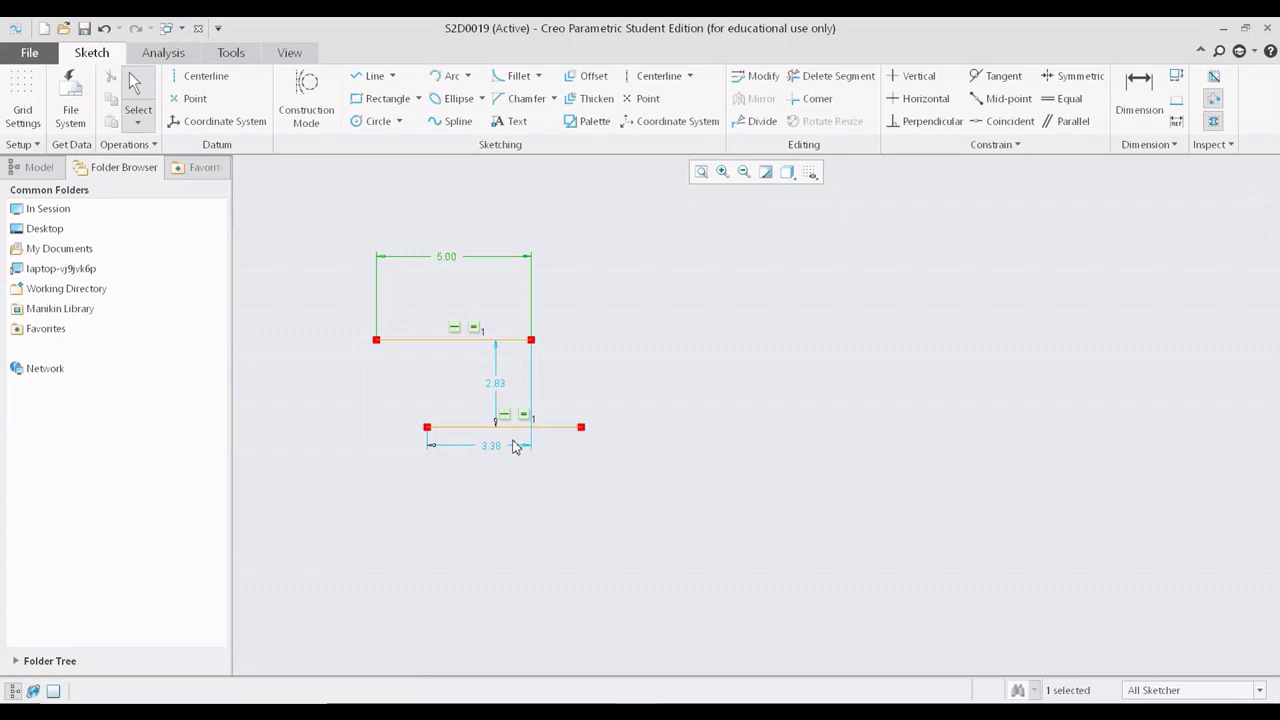
left_click_drag(494, 446, 349, 394)
mouse_move(489, 372)
left_mouse_down()
mouse_move(487, 402)
mouse_move(489, 383)
left_mouse_up()
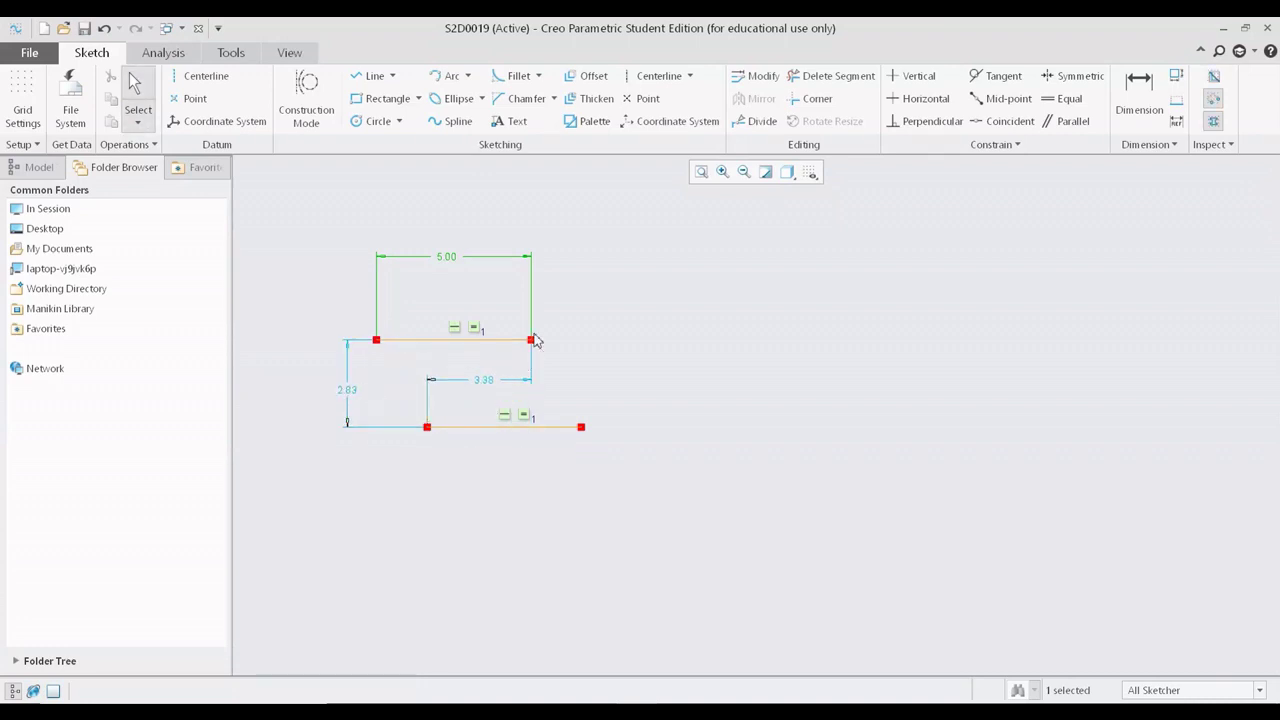
left_click(618, 403)
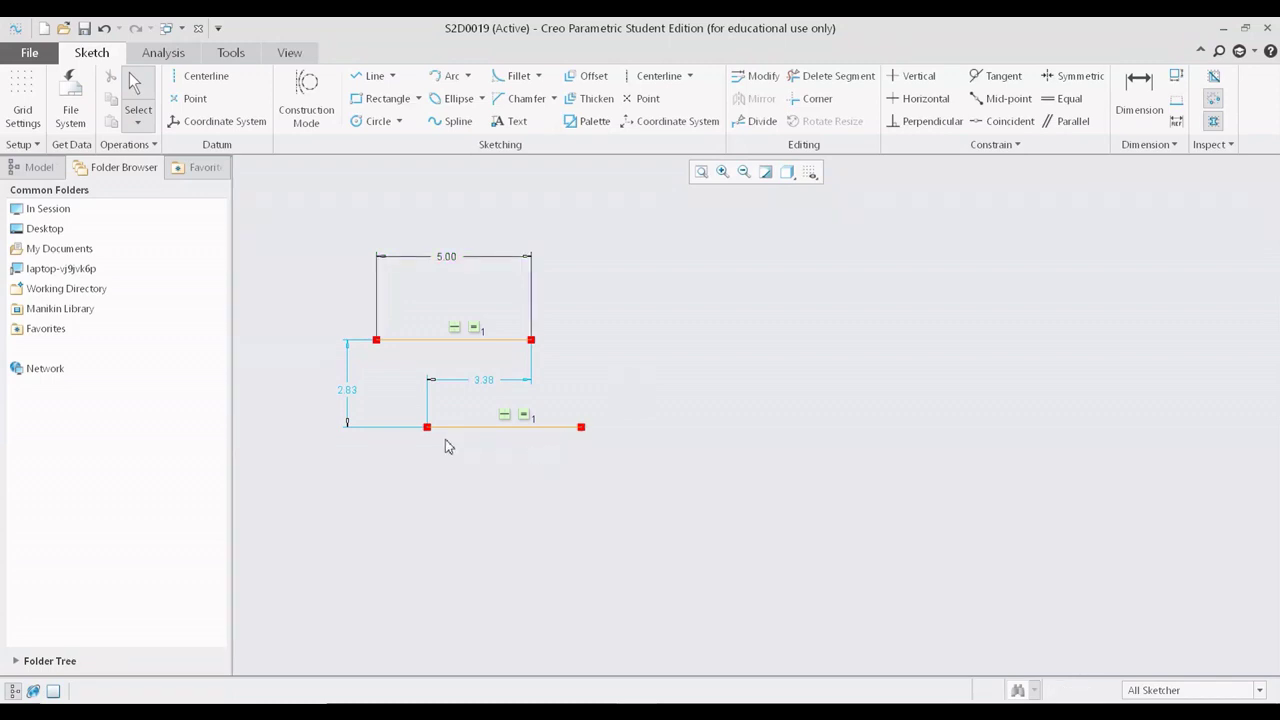
left_click(524, 414)
Change the width to 10, then box-select and delete the entire sketch.
double_click(446, 258)
type("10")
key("Return")
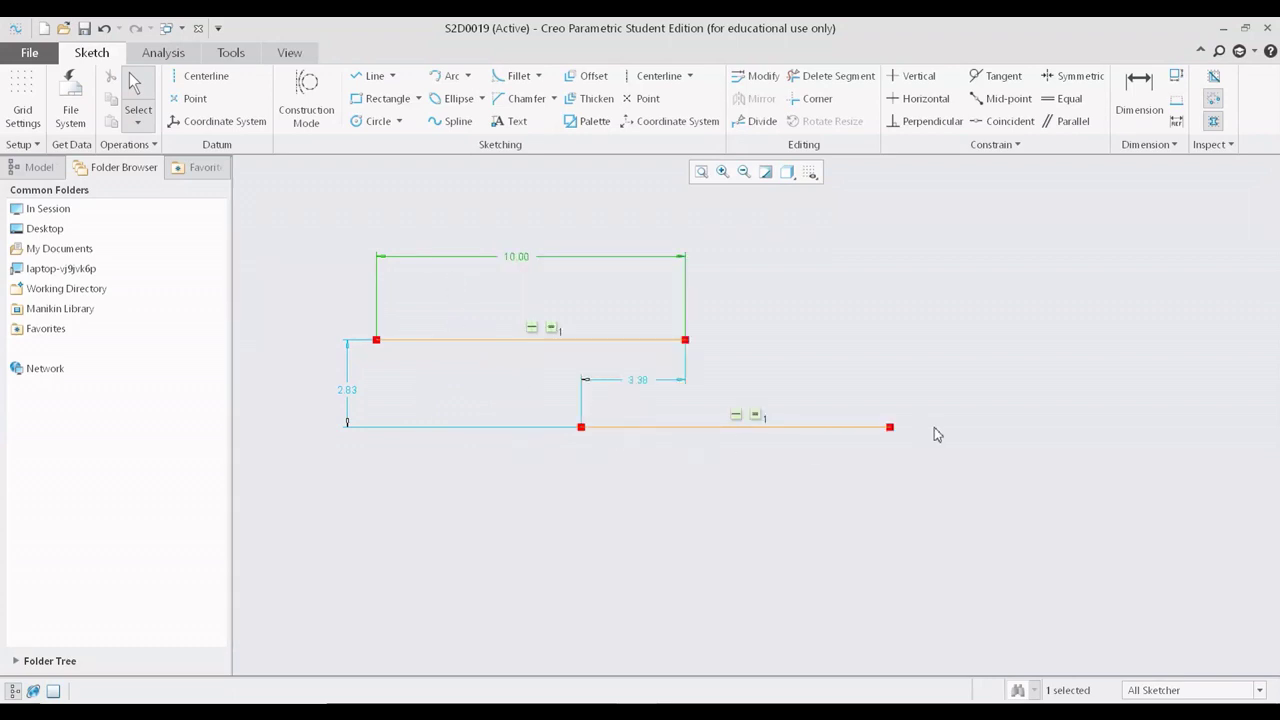
left_click_drag(335, 230, 1069, 526)
key("Delete")
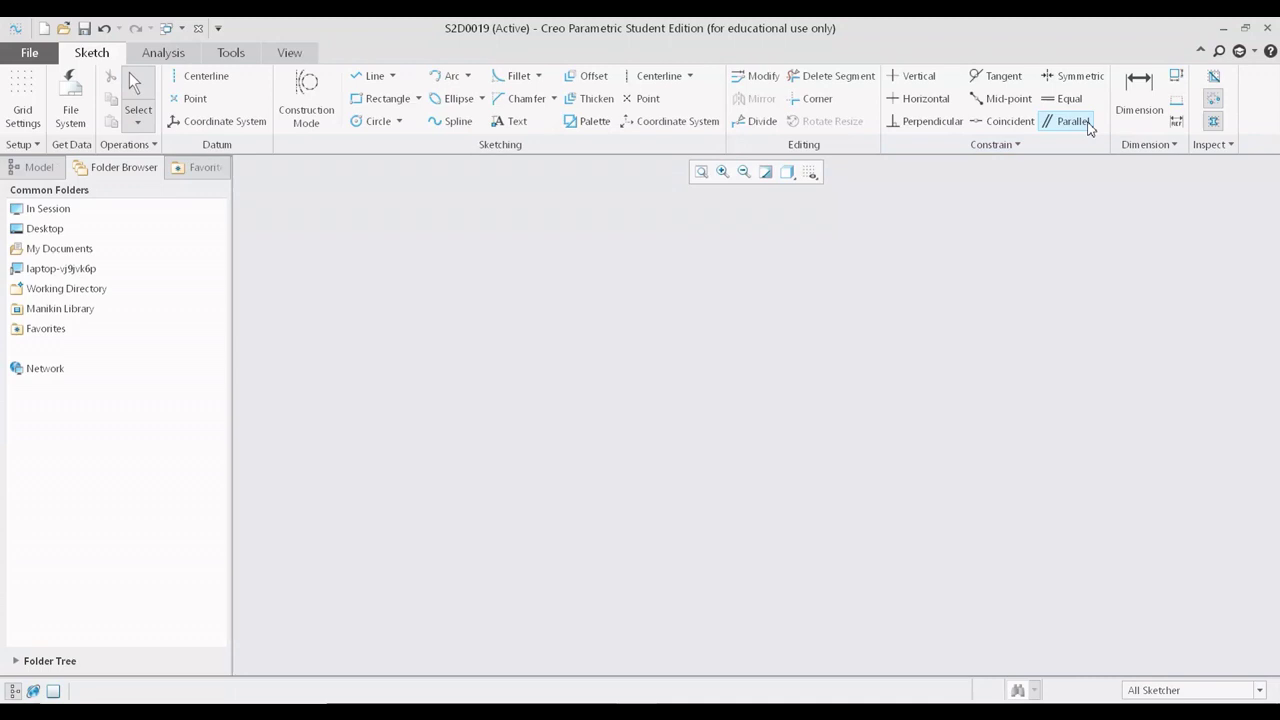
Draw a slanted line from upper right to lower left and arrange its 8.79 and 4.95 dimensions.
left_click(372, 76)
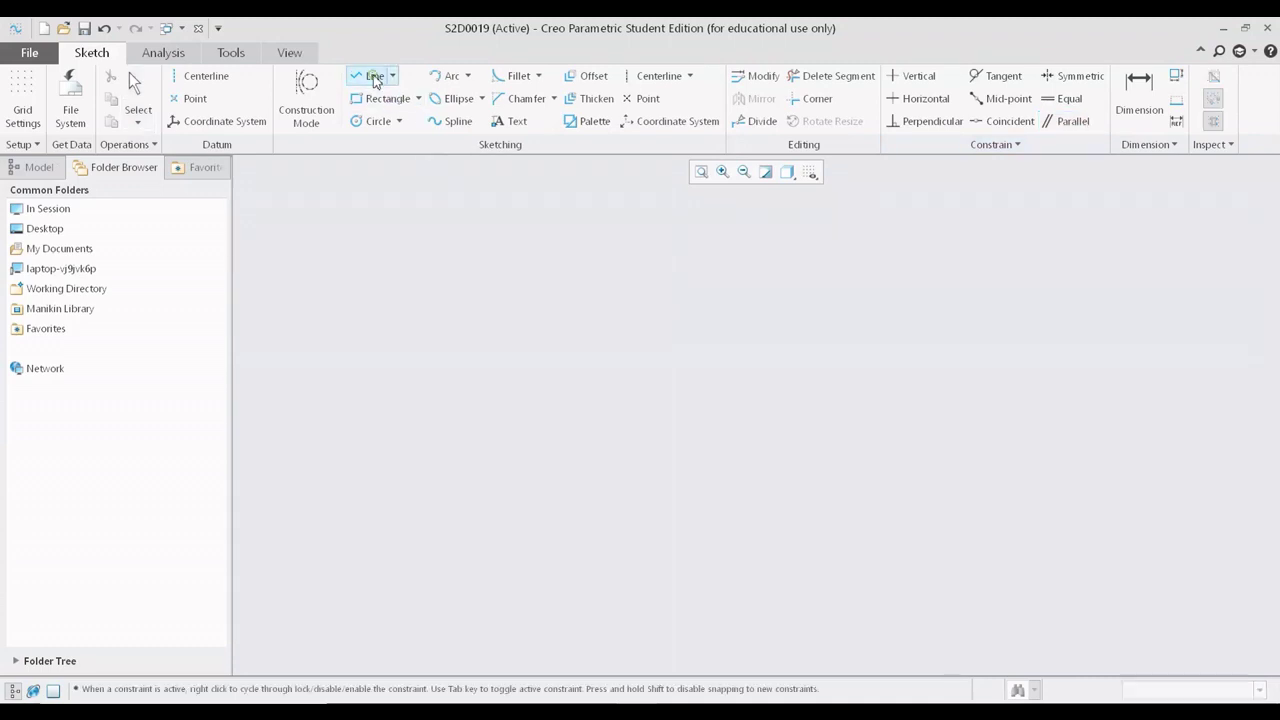
left_click(524, 269)
left_click(372, 493)
middle_click(593, 440)
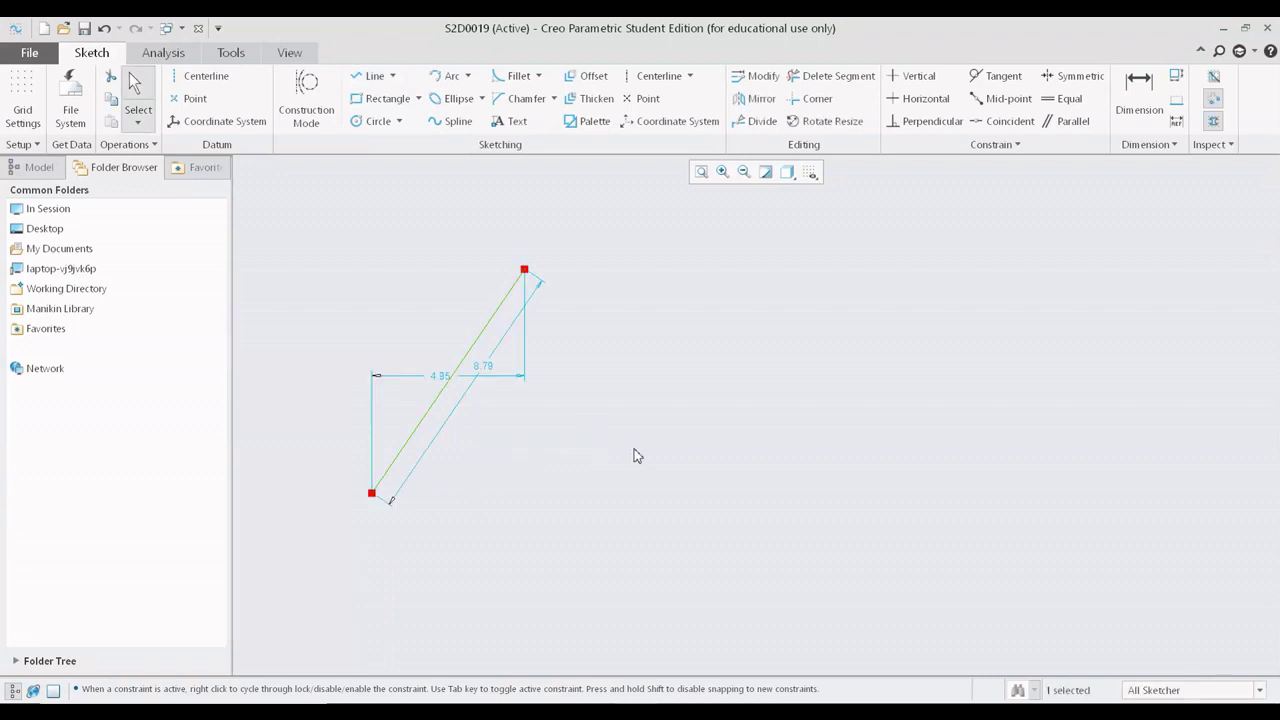
mouse_move(443, 386)
left_mouse_down()
mouse_move(466, 474)
mouse_move(457, 349)
mouse_move(465, 640)
left_mouse_up()
left_click_drag(506, 337, 376, 289)
left_click_drag(474, 645, 476, 160)
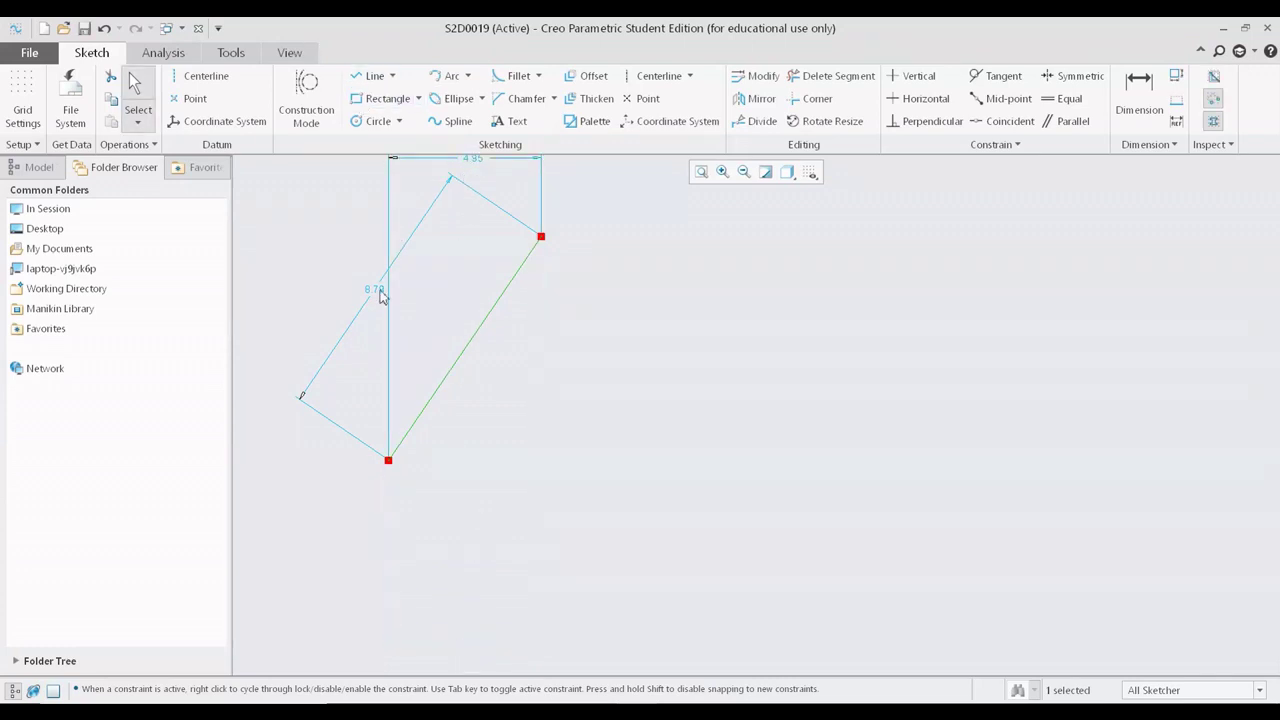
left_click_drag(378, 290, 402, 304)
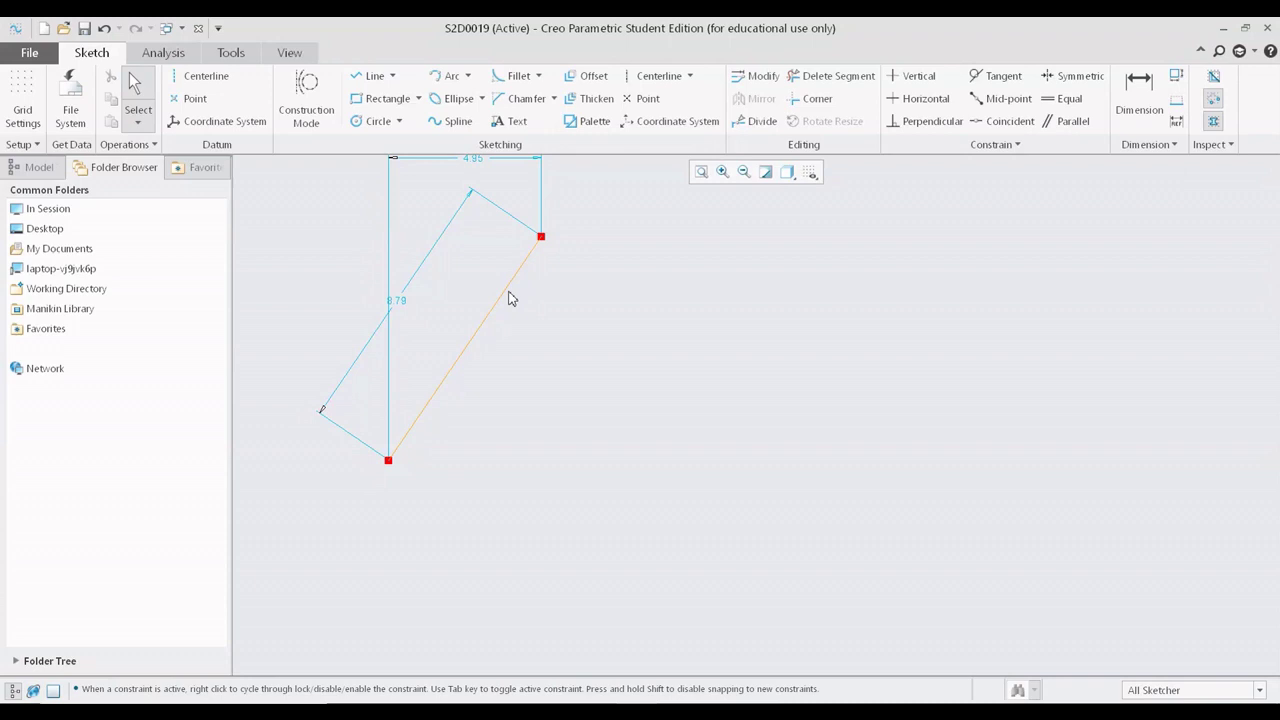
Draw a second slanted line to the right, starting level with the first's top.
left_click(372, 76)
left_click(541, 237)
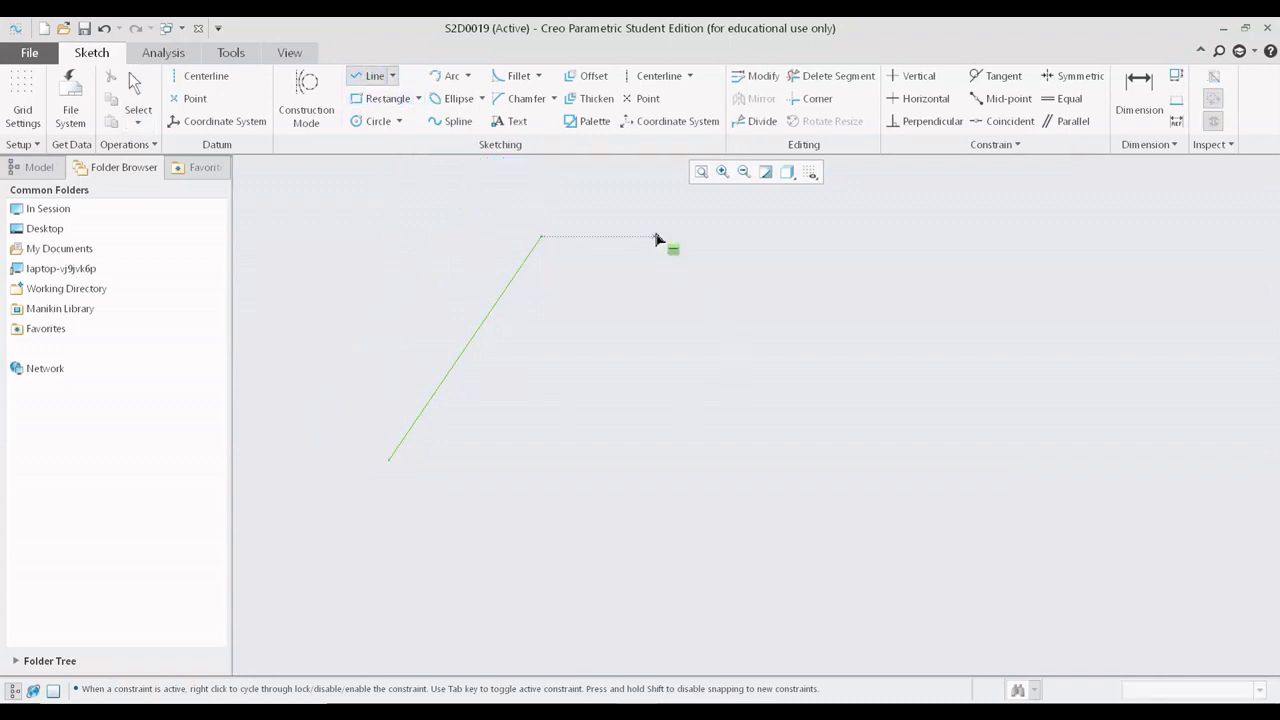
left_click(663, 237)
left_click(618, 476)
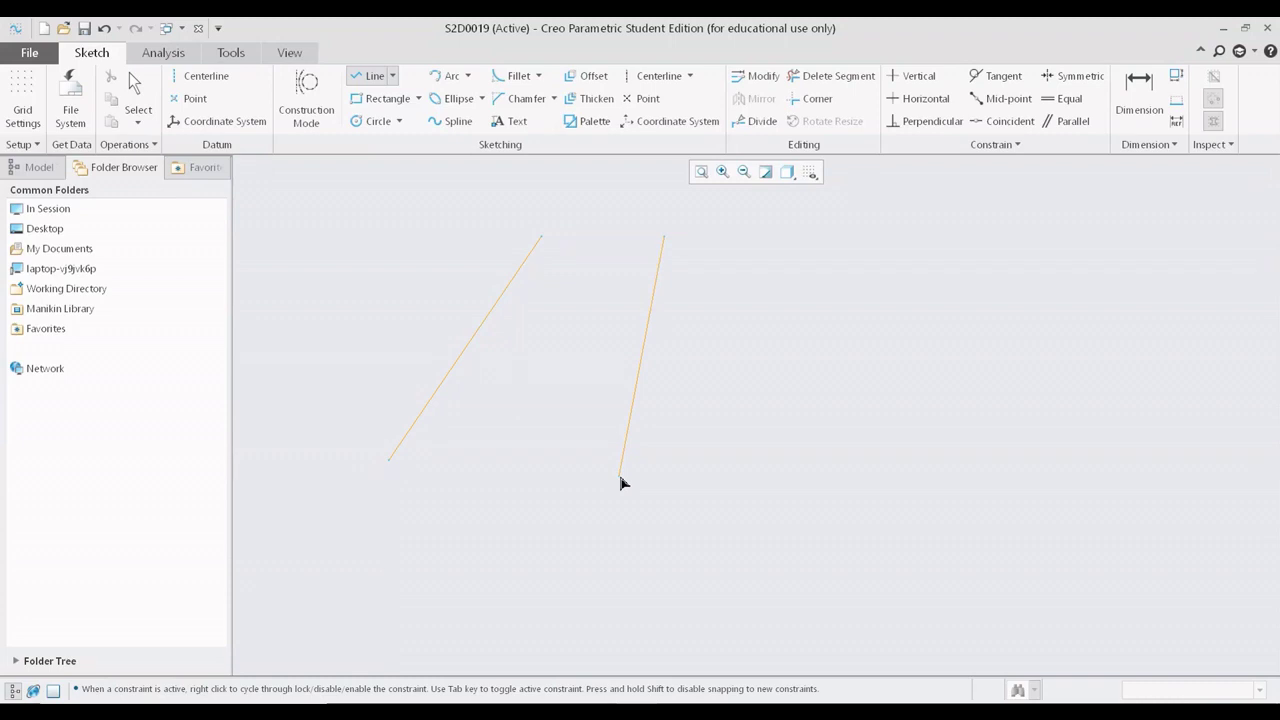
middle_click(812, 385)
middle_click(812, 385)
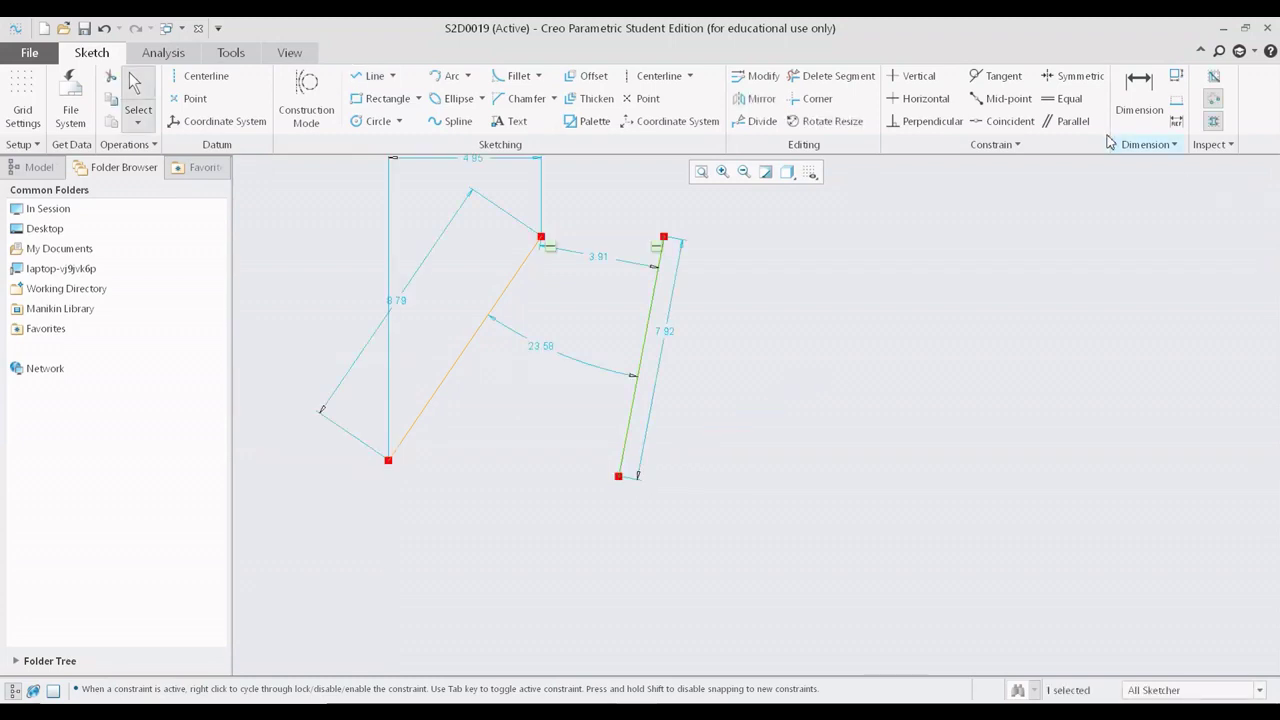
Make the two slanted lines equal in length.
left_click(1063, 101)
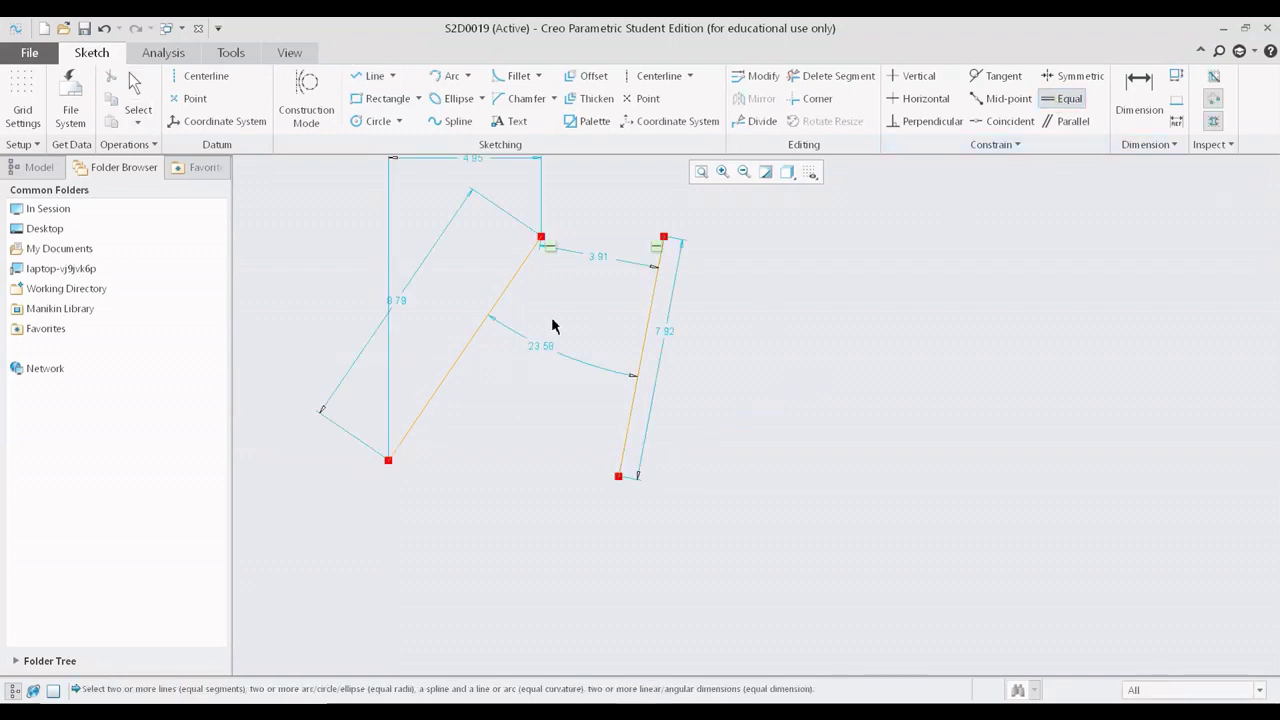
left_click(472, 336)
left_click(636, 393)
middle_click(771, 343)
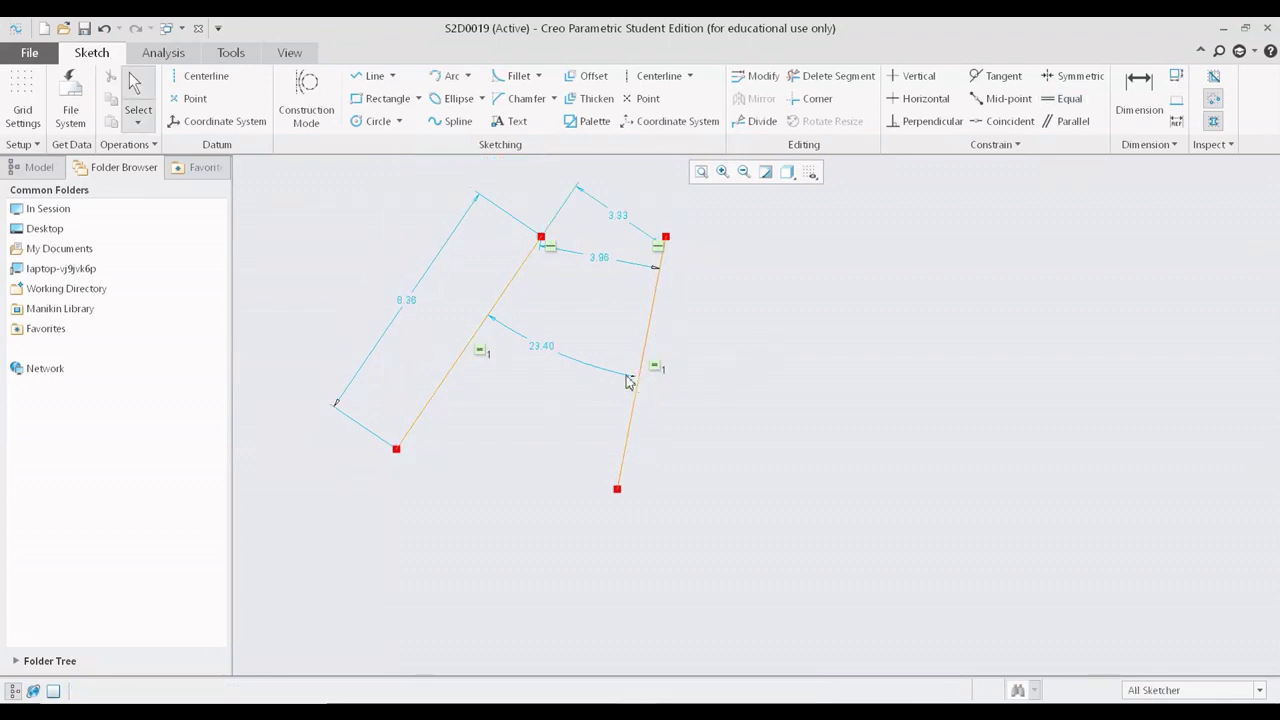
Make the right slanted line parallel to the left one.
left_click(1068, 121)
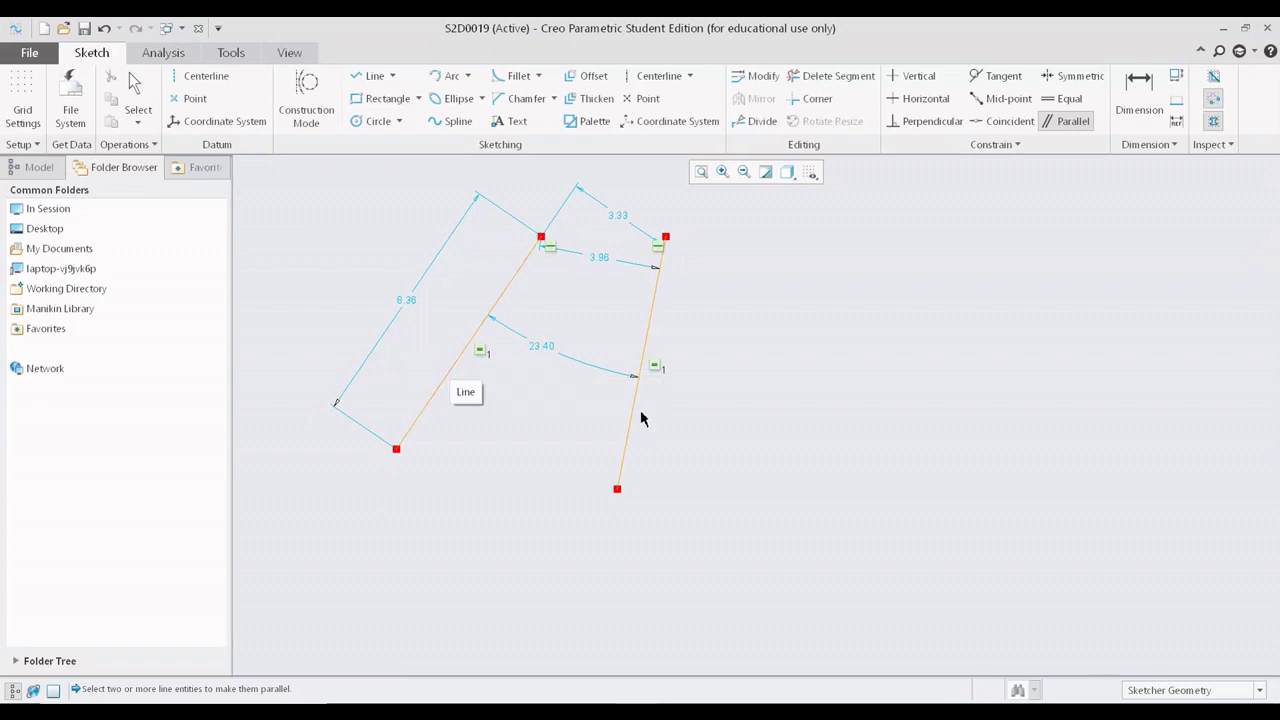
left_click(435, 392)
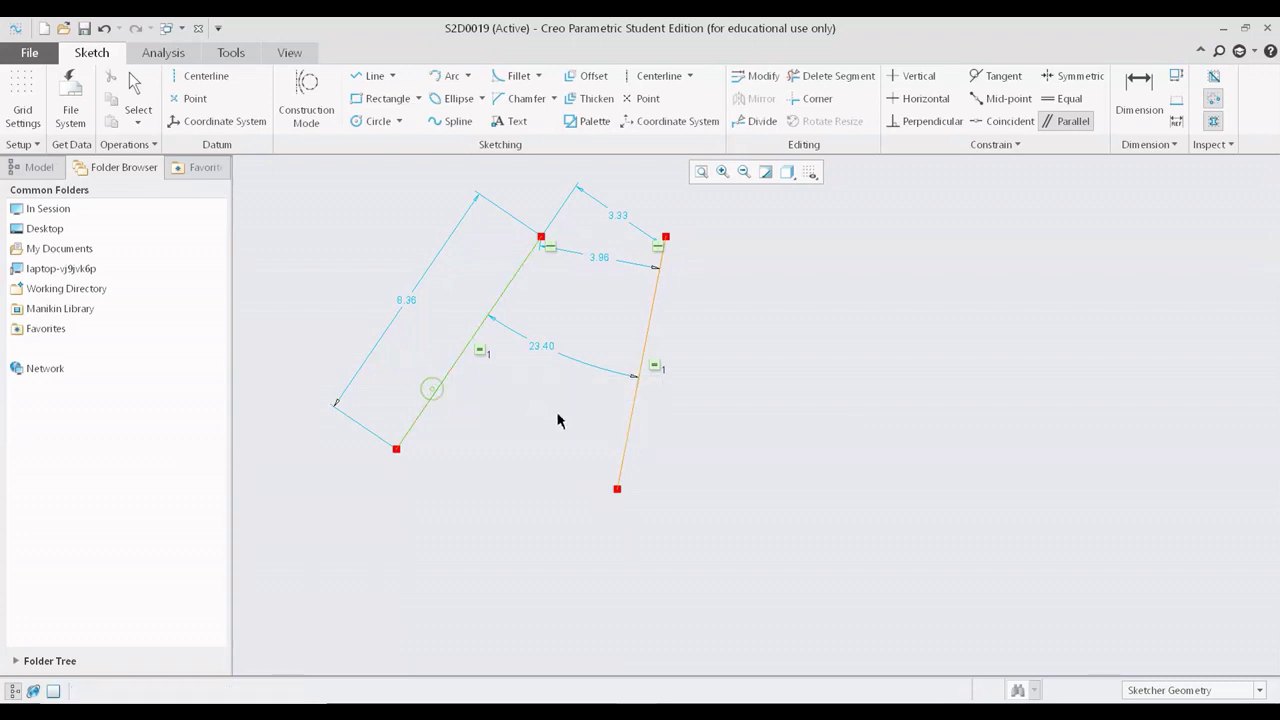
left_click(620, 425)
middle_click(759, 418)
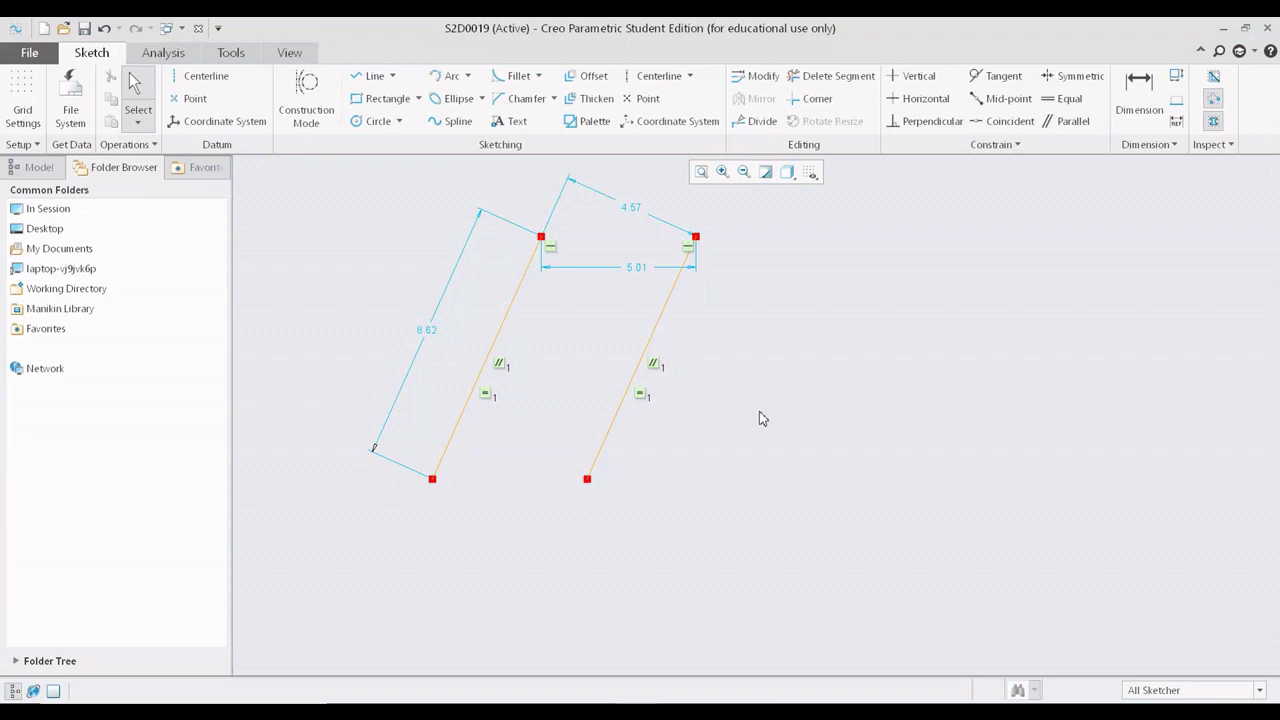
Change the 5.01 top spacing dimension to 6, then 8, then 10.
scroll(811, 440, "up", 2)
scroll(811, 440, "down", 1)
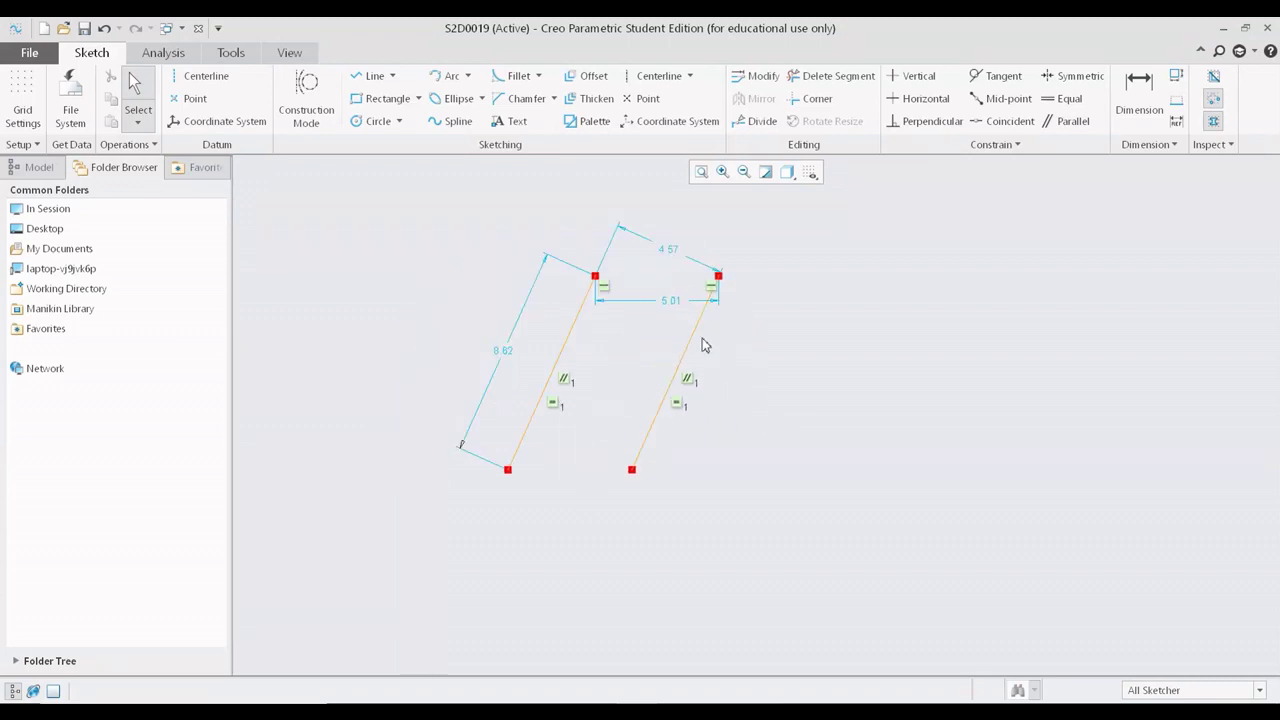
double_click(670, 308)
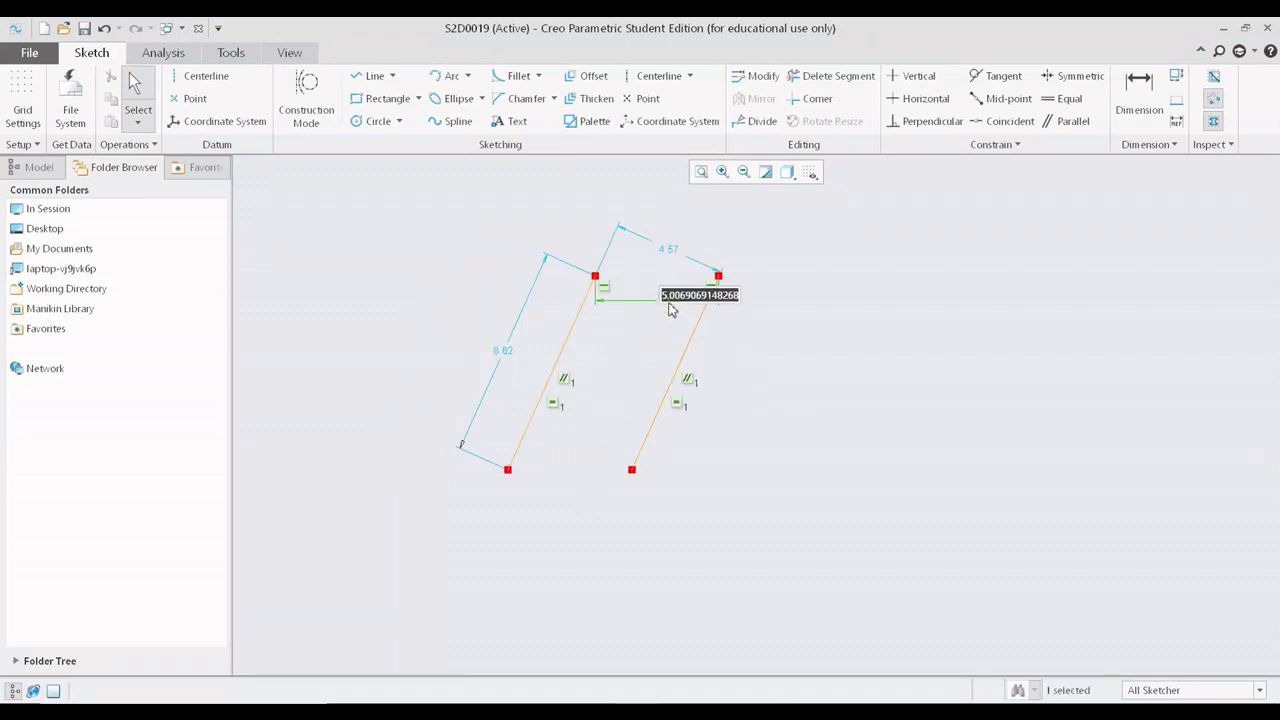
type("6")
key("Return")
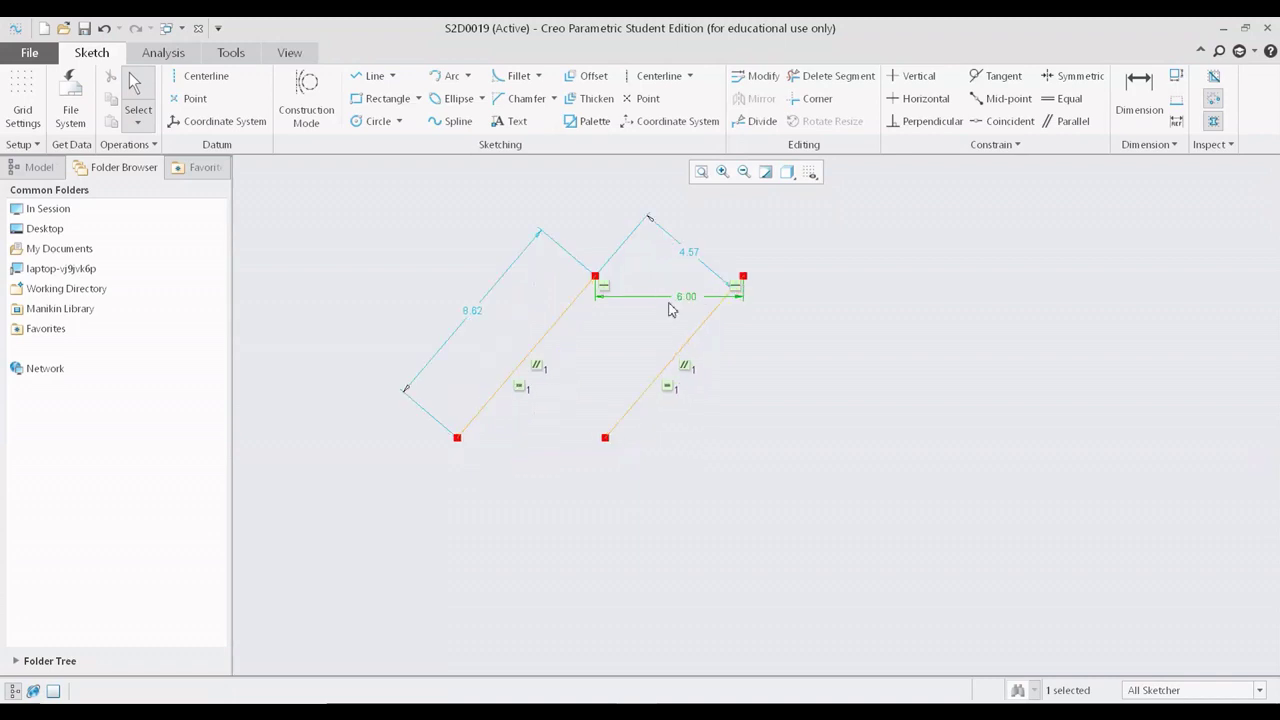
left_click(688, 298)
double_click(688, 298)
type("8")
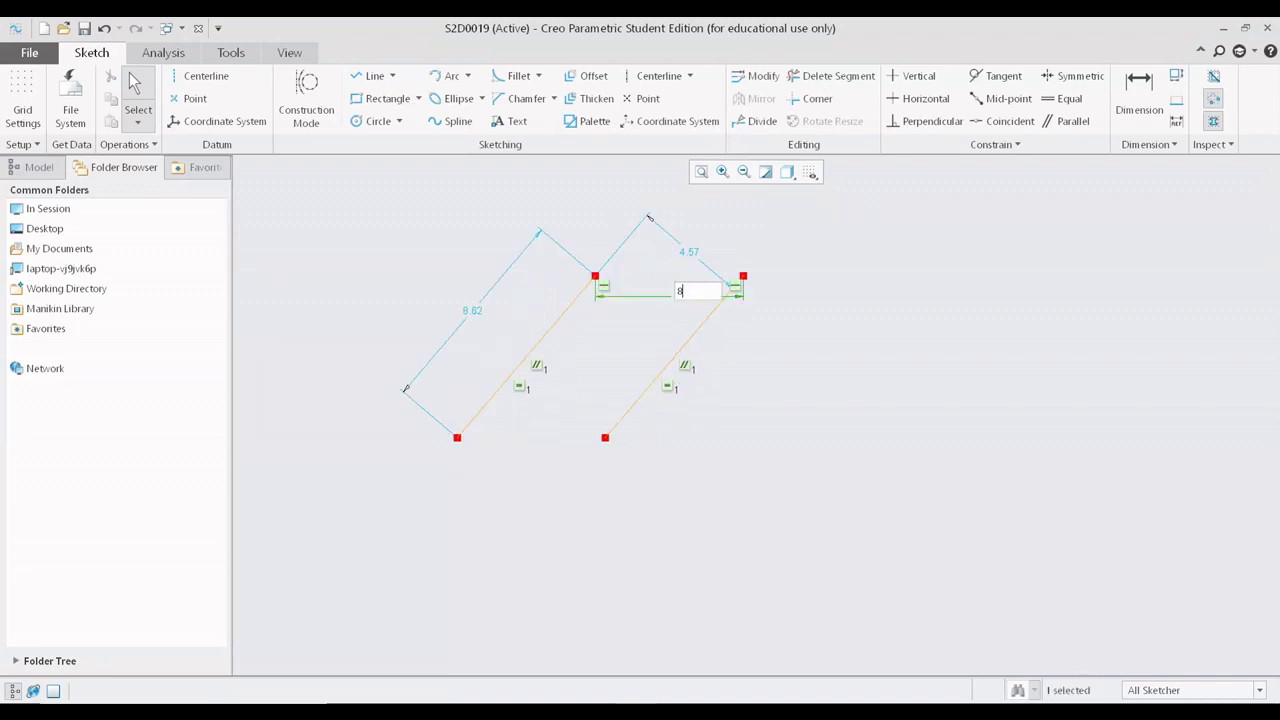
key("Return")
left_click(697, 295)
double_click(697, 295)
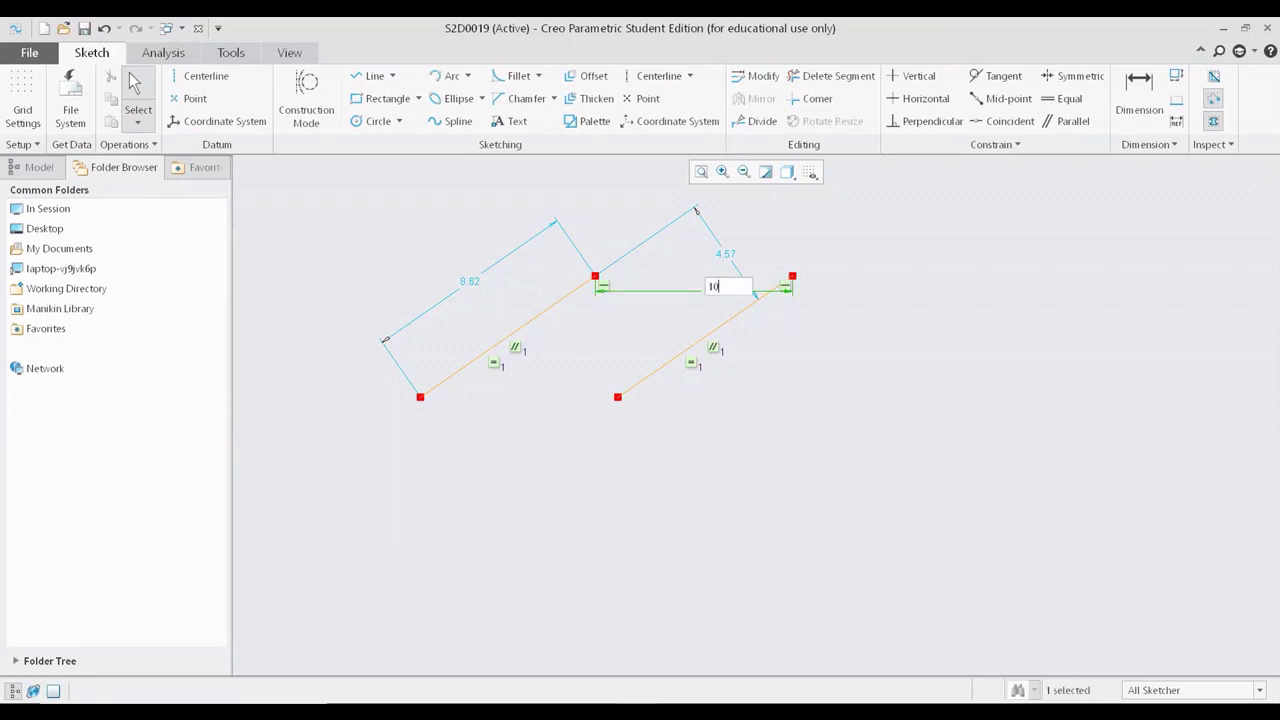
key("Return")
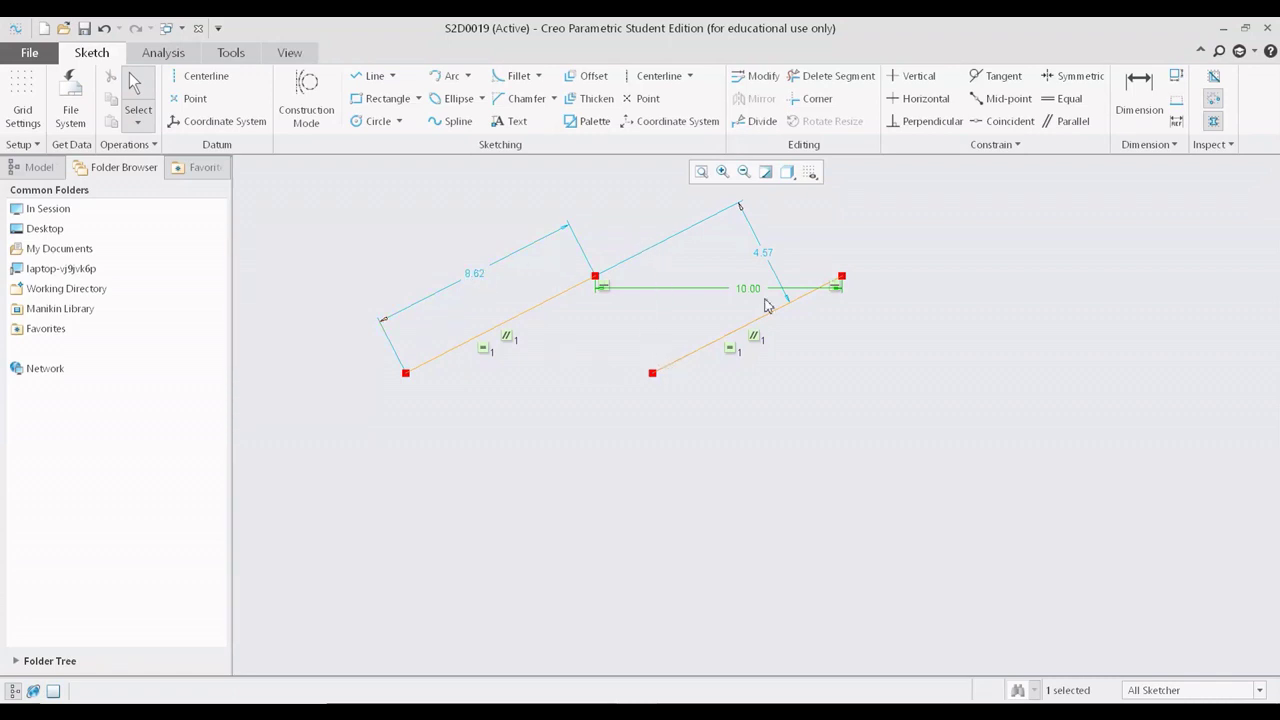
Change the 8.62 line length to 8 and move the 4.57 spacing dimension below the lines.
left_click_drag(469, 279, 457, 262)
left_click_drag(460, 268, 447, 238)
double_click(447, 236)
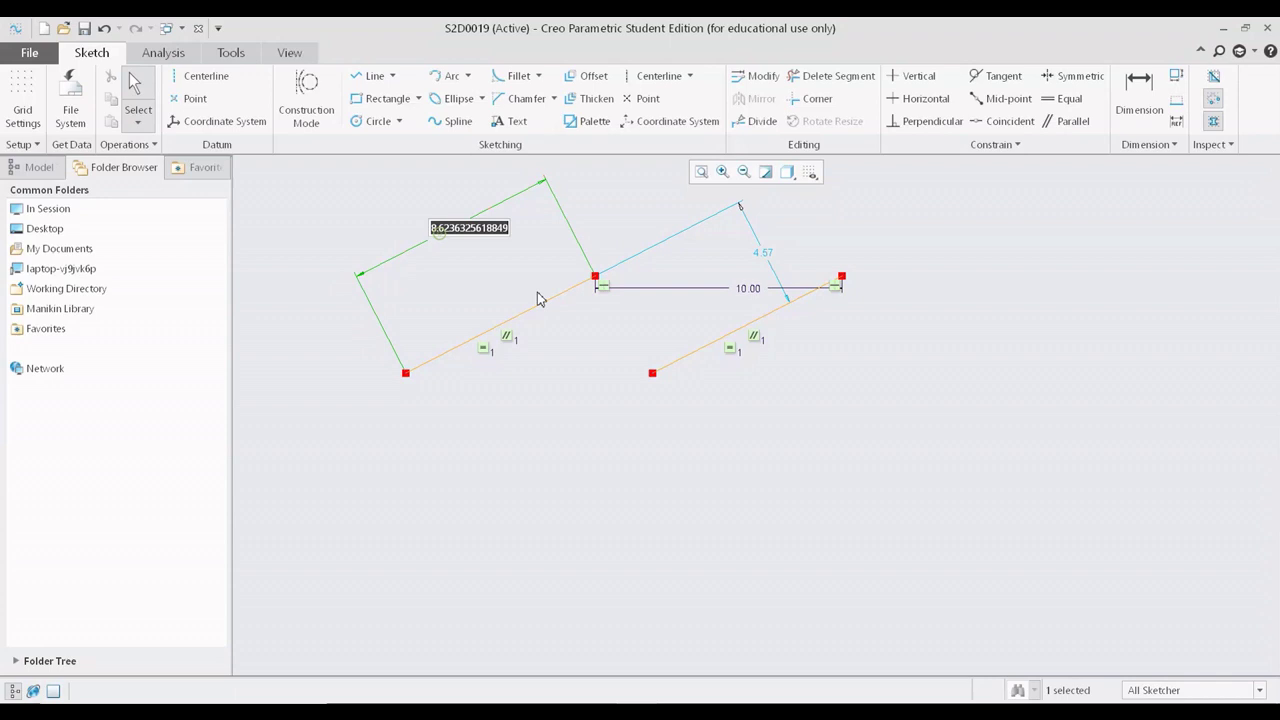
type("8")
key("Return")
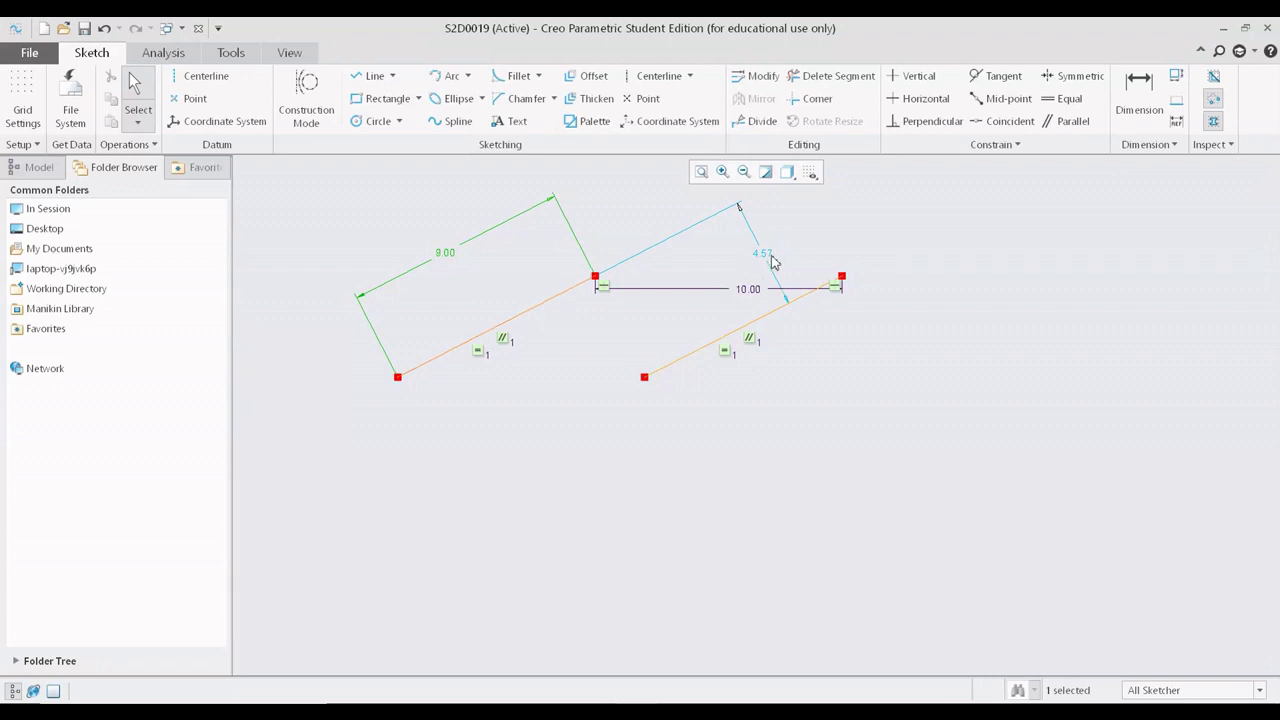
left_click_drag(765, 258, 449, 420)
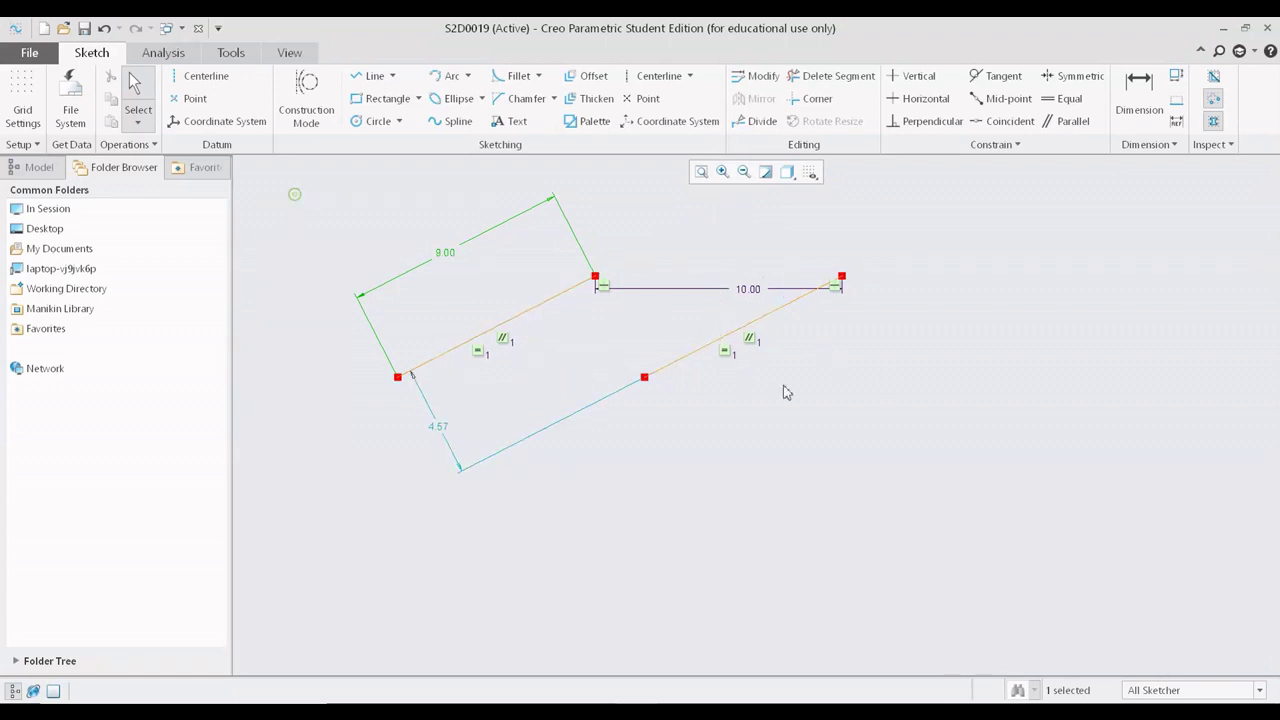
left_click(900, 463)
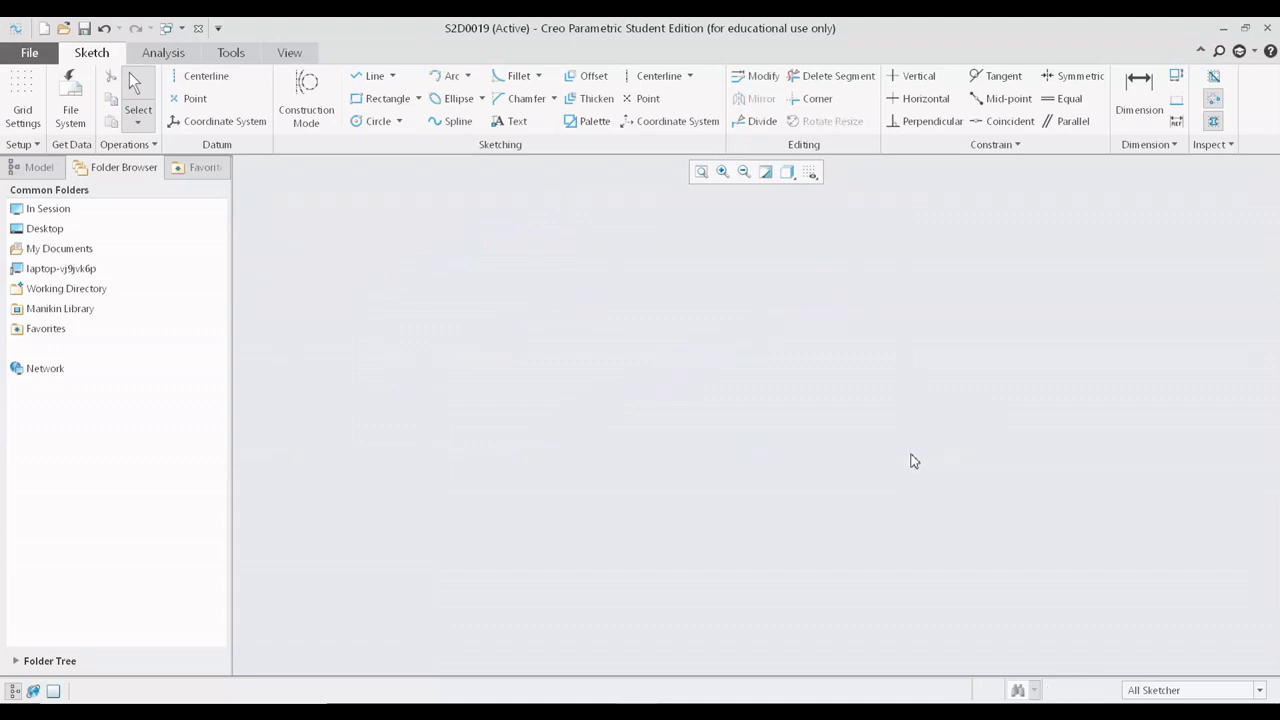